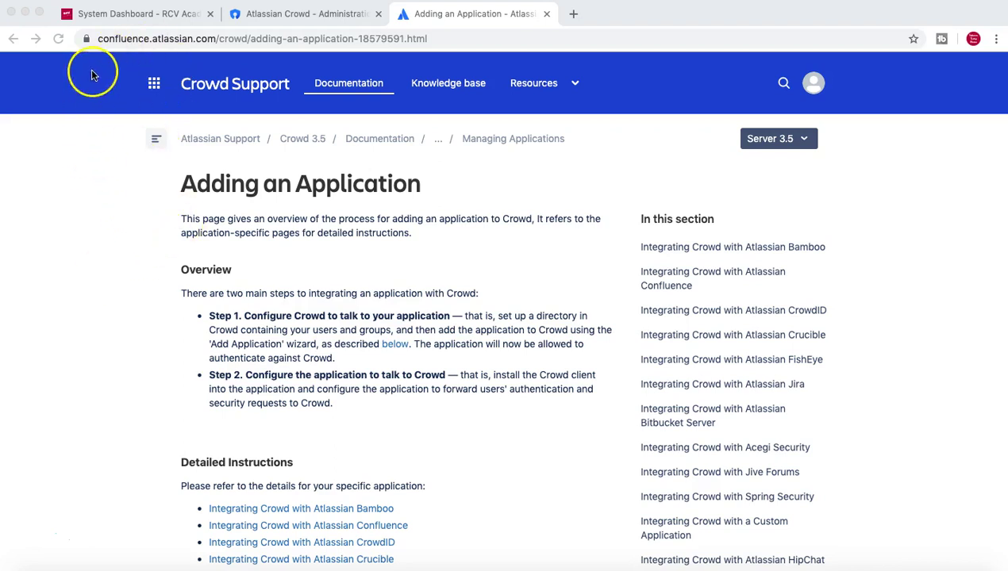
Read the Adding an Application heading and introduction in the Crowd documentation.
{"action": "left_click", "coordinate": [182, 188]}
{"action": "left_click_drag", "start_coordinate": [181, 186], "coordinate": [422, 189]}
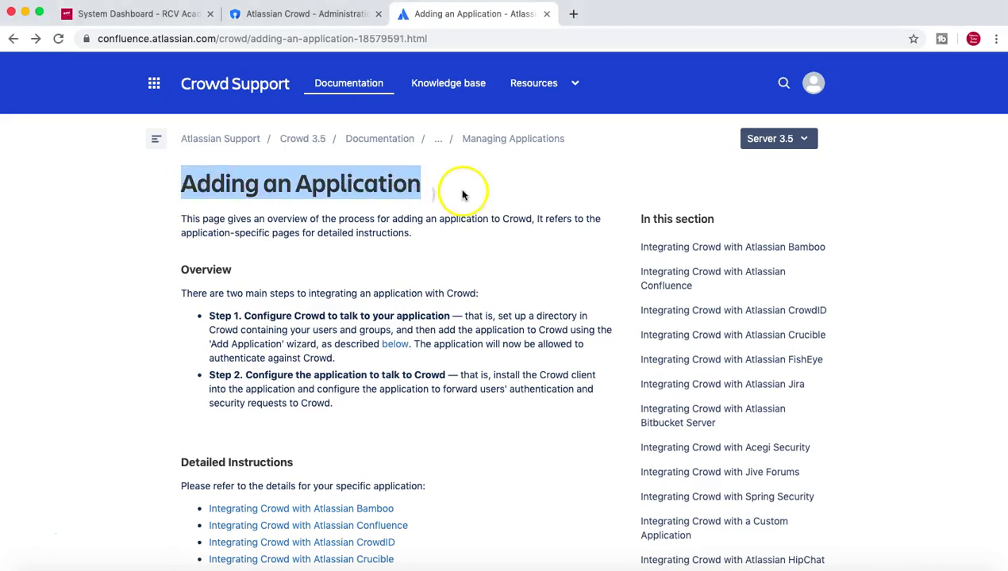
{"action": "left_click", "coordinate": [463, 193]}
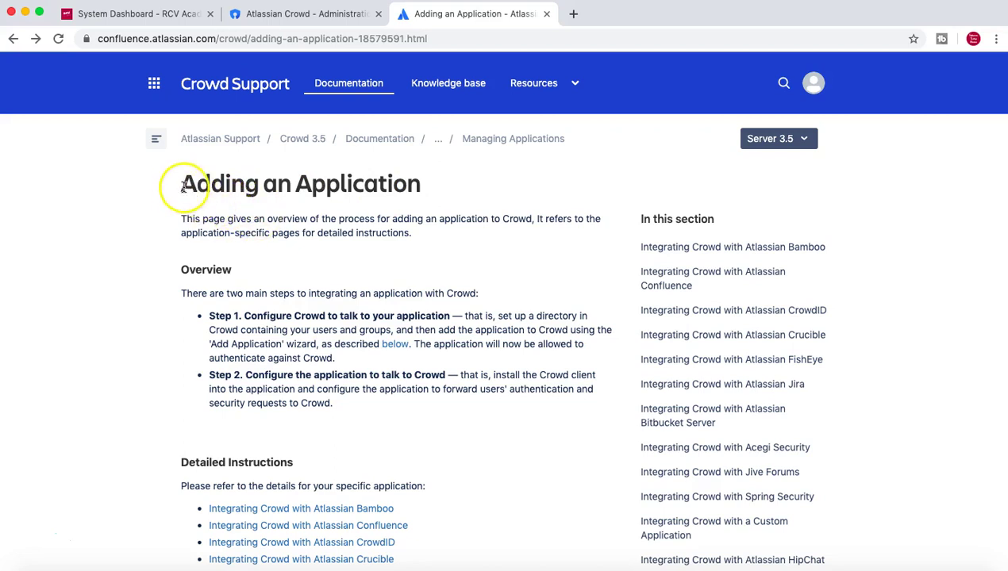
{"action": "left_click_drag", "start_coordinate": [181, 188], "coordinate": [355, 254]}
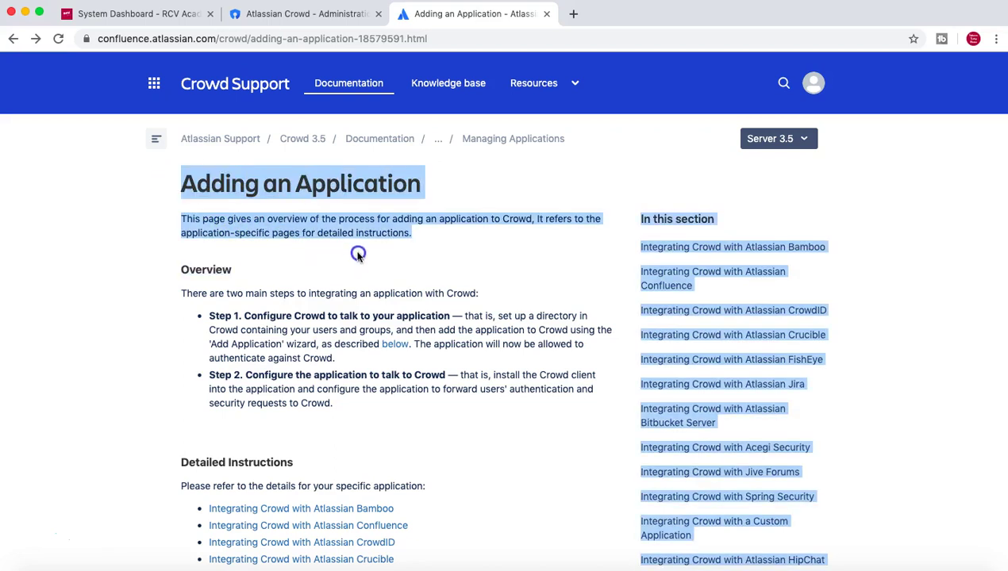
{"action": "left_click", "coordinate": [357, 254]}
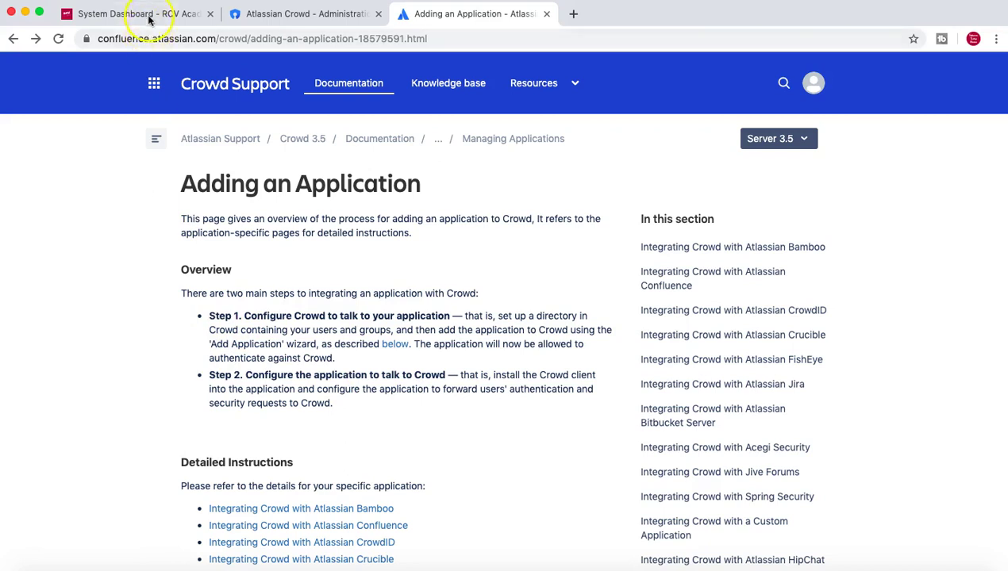
Start adding a new application of type Jira in Crowd's Applications list.
{"action": "left_click", "coordinate": [311, 17]}
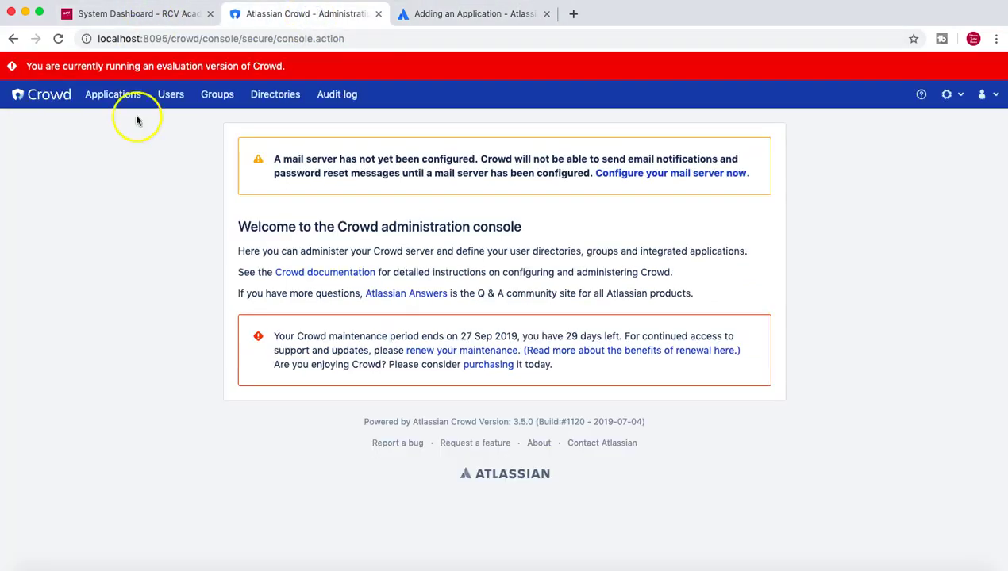
{"action": "left_click", "coordinate": [118, 94]}
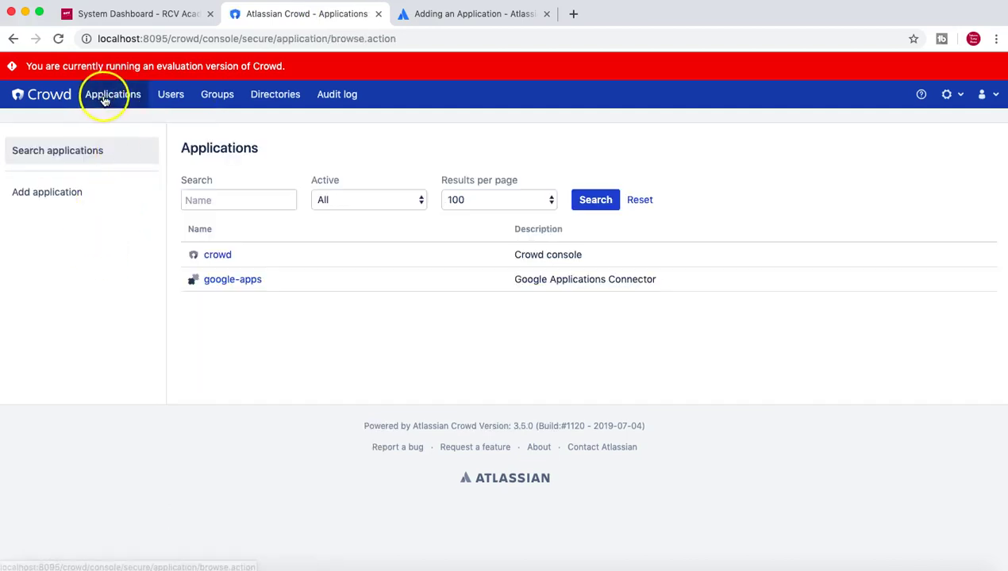
{"action": "left_click", "coordinate": [59, 194]}
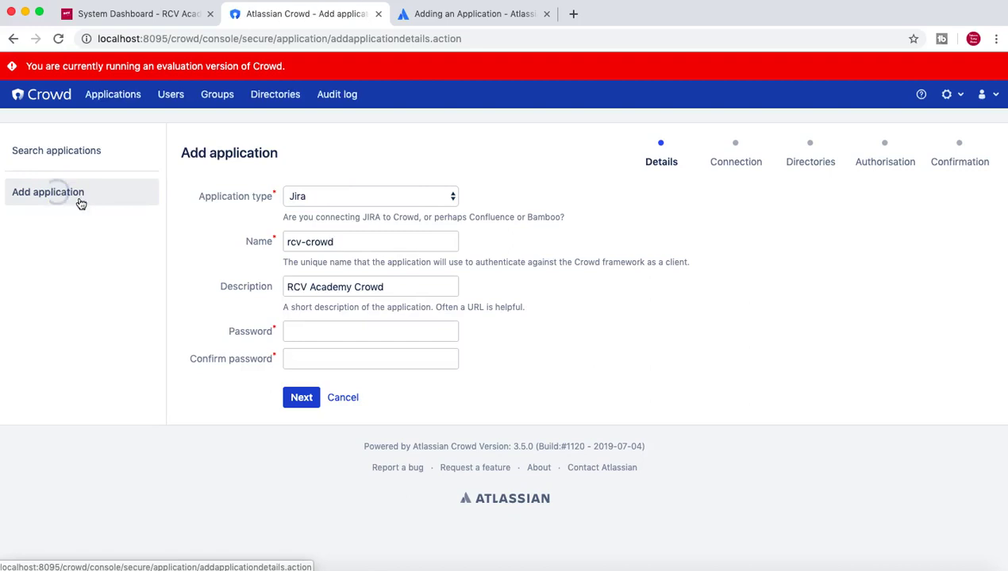
{"action": "left_click", "coordinate": [329, 198]}
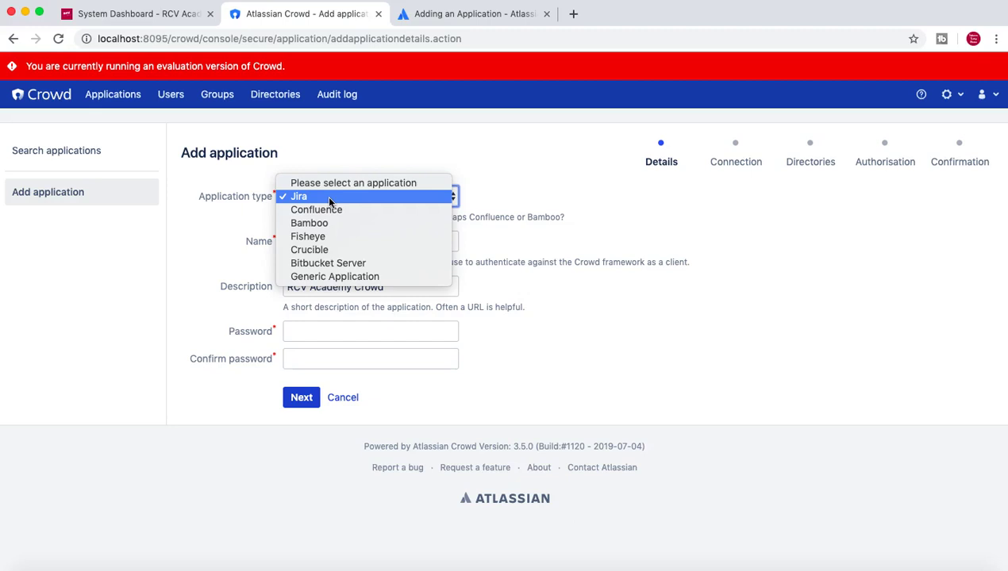
{"action": "left_click", "coordinate": [328, 197]}
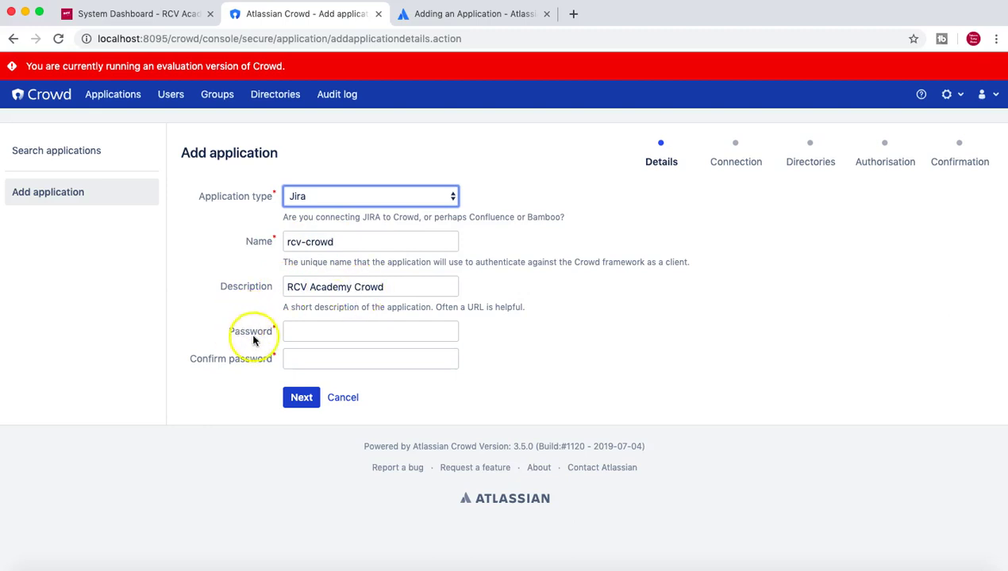
Enter and confirm the application password and save the details.
{"action": "left_click", "coordinate": [311, 329]}
{"action": "type", "text": "password"}
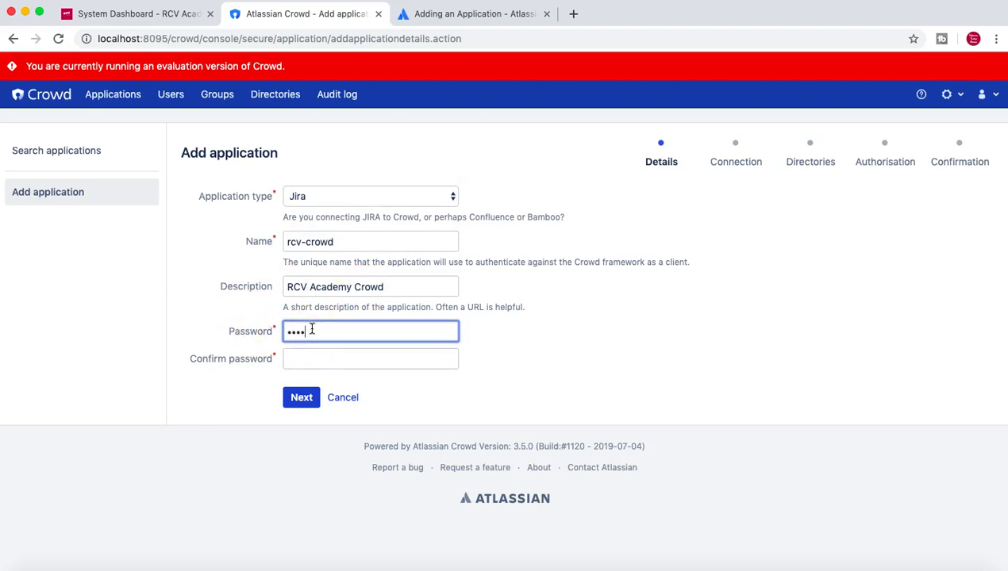
{"action": "type", "text": "12"}
{"action": "left_click", "coordinate": [314, 359]}
{"action": "type", "text": "password12"}
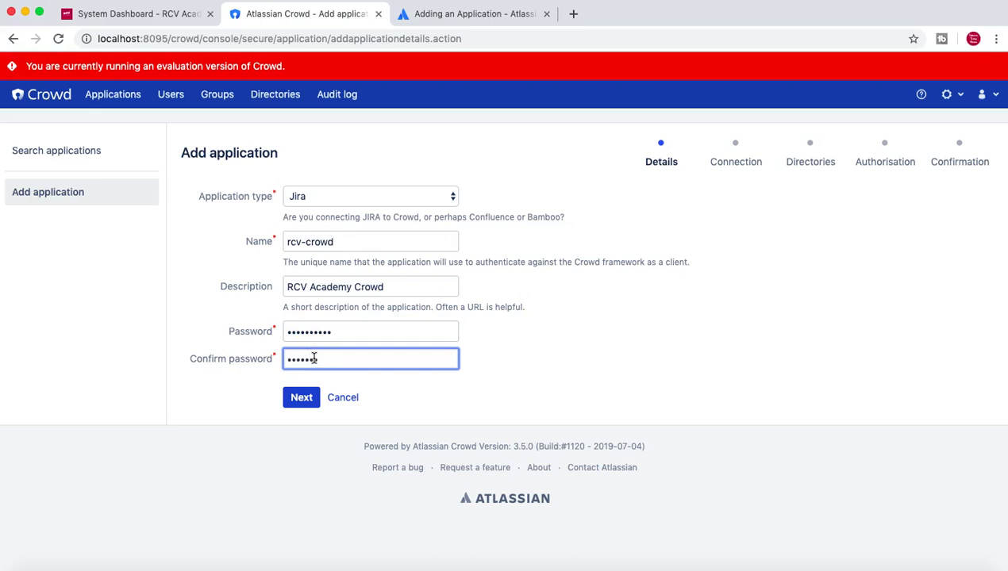
{"action": "left_click", "coordinate": [302, 397]}
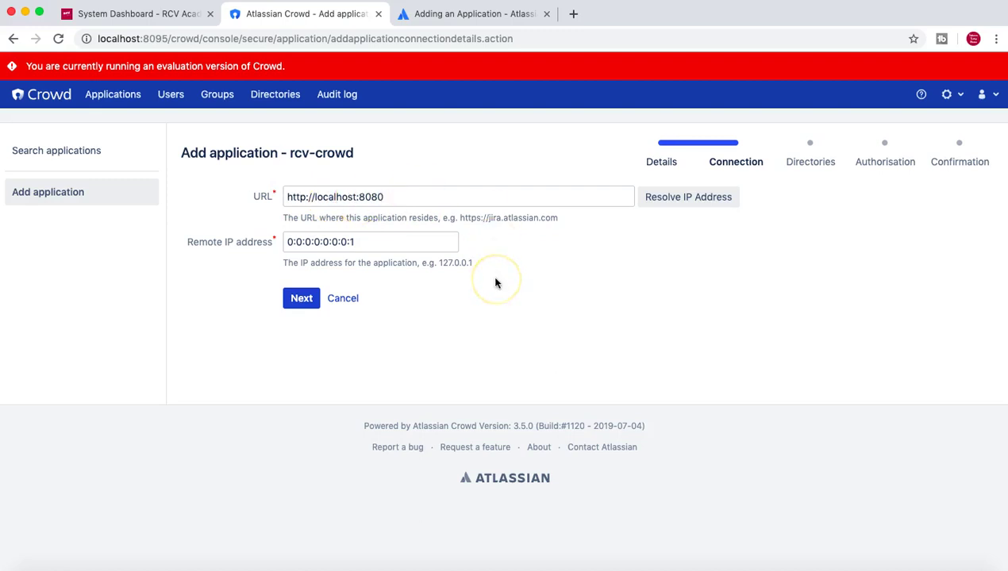
Replace the connection's remote IP address with 127.0.0.1 and advance the wizard.
{"action": "left_click_drag", "start_coordinate": [428, 241], "coordinate": [262, 238]}
{"action": "type", "text": "127.0.01"}
{"action": "key", "text": "BackSpace"}
{"action": "type", "text": ".1"}
{"action": "left_click", "coordinate": [529, 314]}
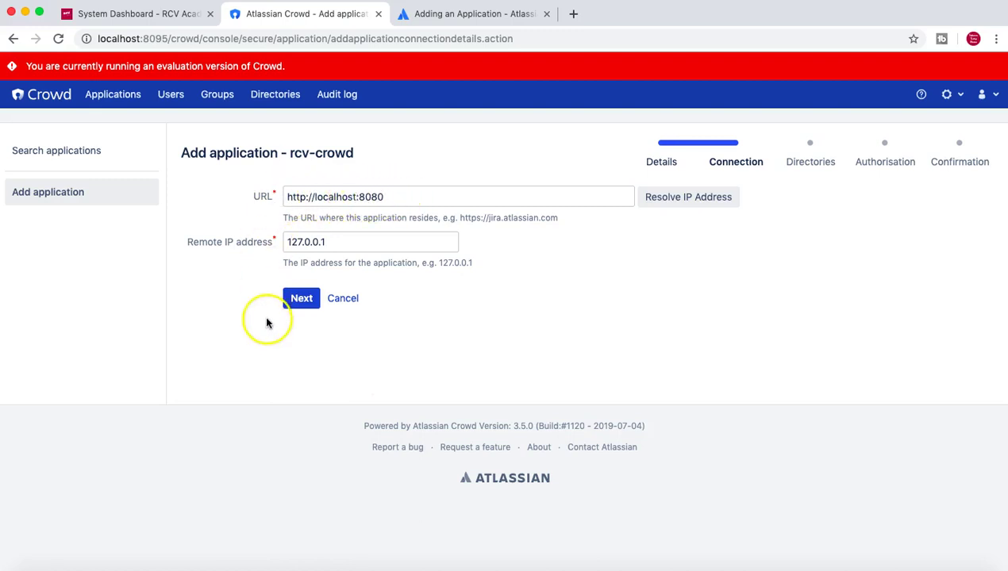
{"action": "left_click", "coordinate": [300, 299]}
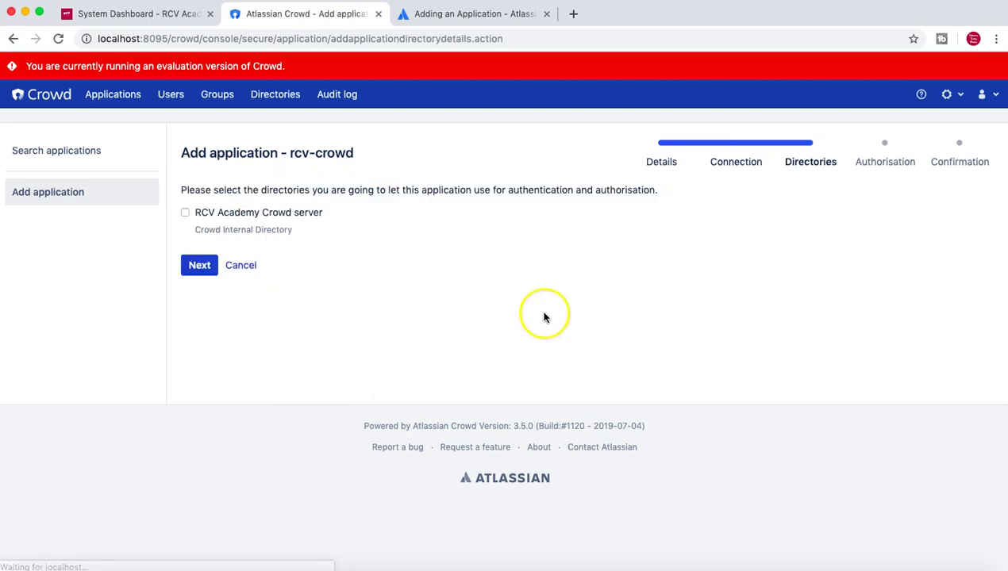
Allow the RCV Academy Crowd server directory and clear its pre-filled authorised groups.
{"action": "left_click", "coordinate": [185, 213]}
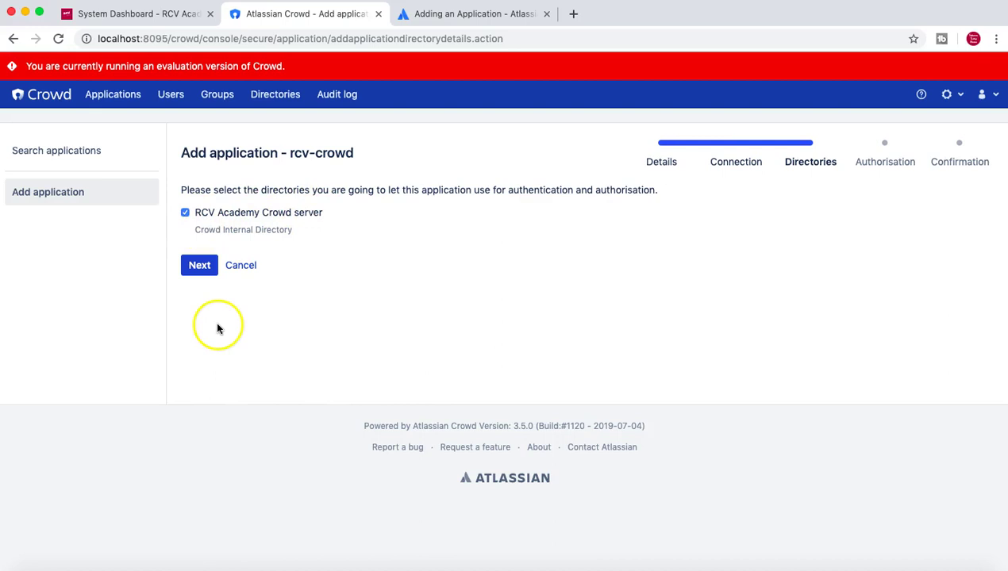
{"action": "left_click", "coordinate": [198, 272]}
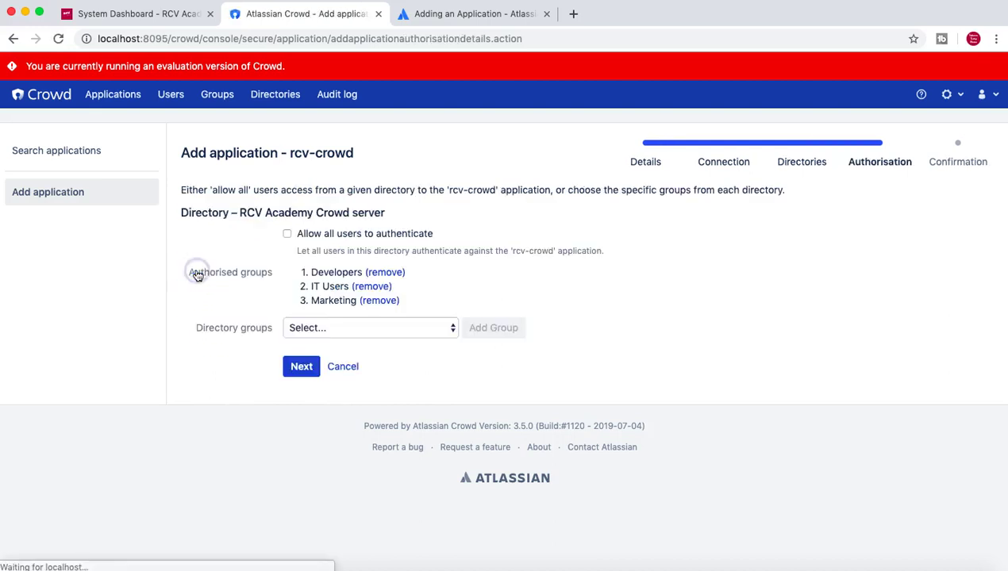
{"action": "left_click", "coordinate": [387, 272]}
{"action": "left_click", "coordinate": [383, 272]}
{"action": "left_click", "coordinate": [379, 272]}
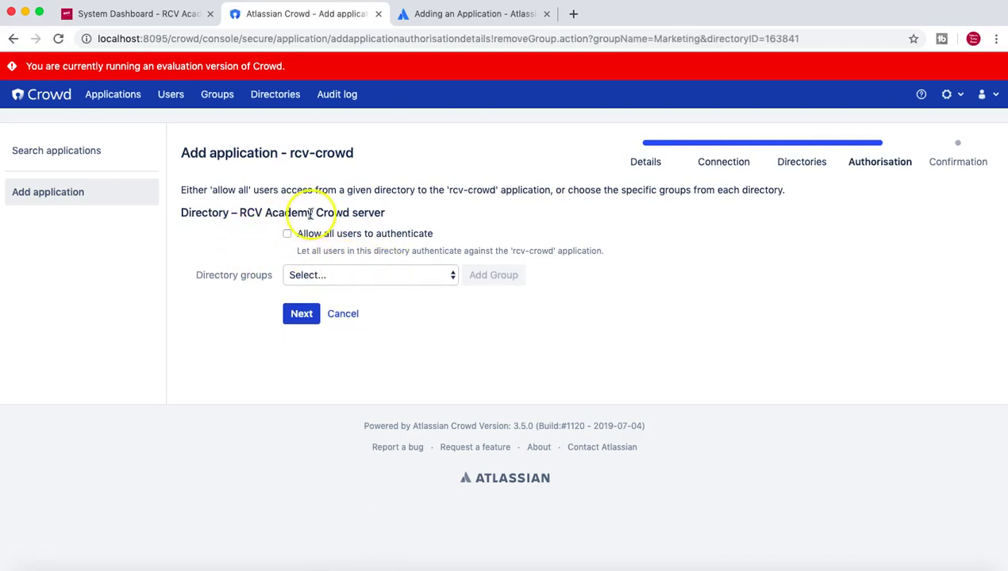
Re-authorise the Developers, IT Users and Marketing groups and reach the confirmation summary.
{"action": "left_click", "coordinate": [364, 275]}
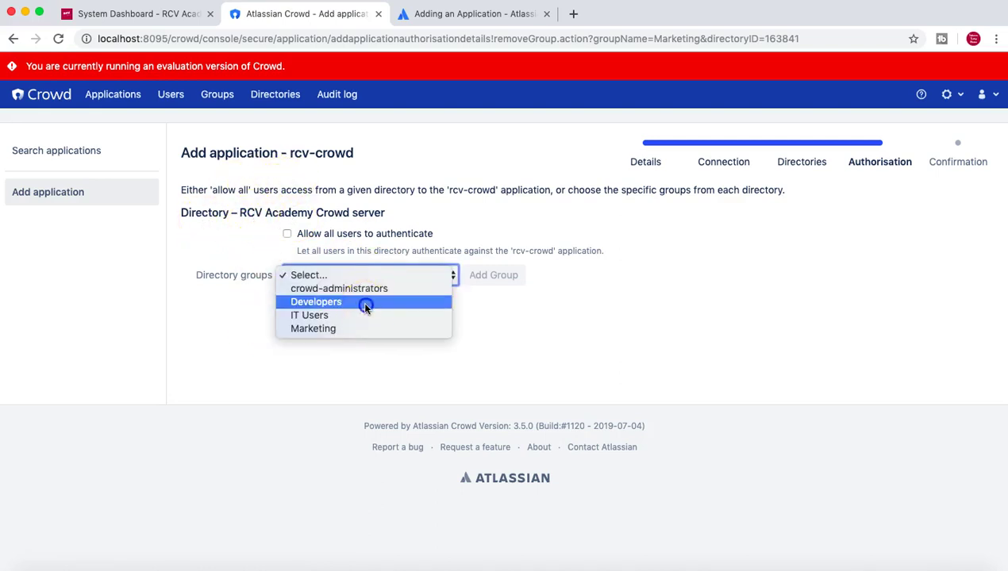
{"action": "left_click", "coordinate": [364, 304]}
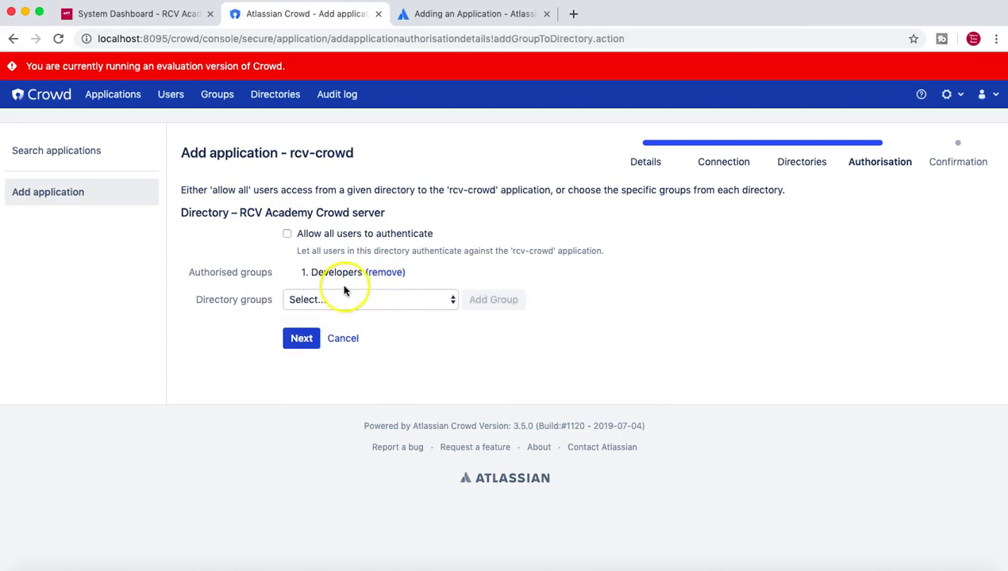
{"action": "left_click", "coordinate": [341, 299]}
{"action": "left_click", "coordinate": [337, 326]}
{"action": "left_click", "coordinate": [493, 302]}
{"action": "left_click", "coordinate": [342, 314]}
{"action": "left_click", "coordinate": [346, 341]}
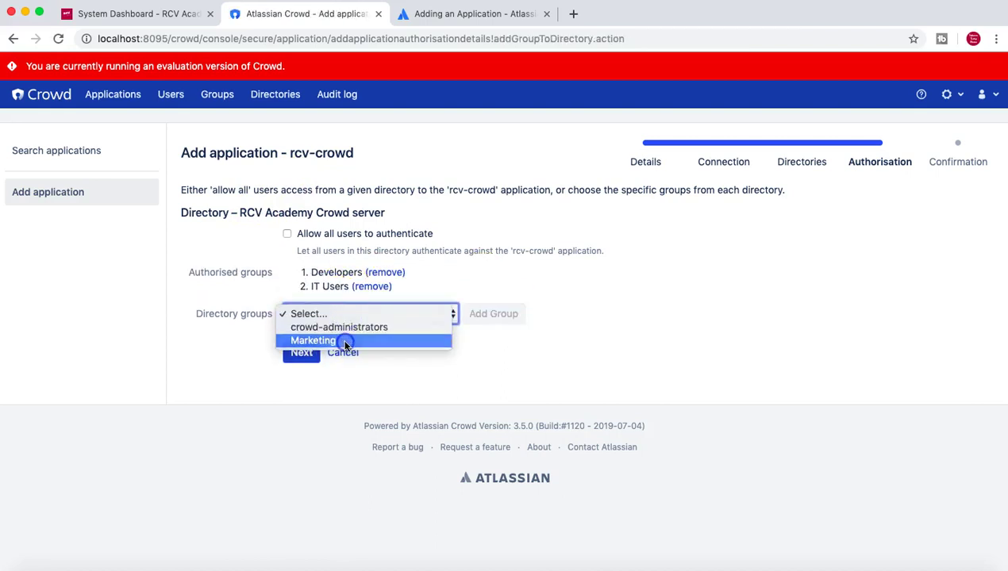
{"action": "left_click", "coordinate": [500, 315]}
{"action": "left_click", "coordinate": [300, 370]}
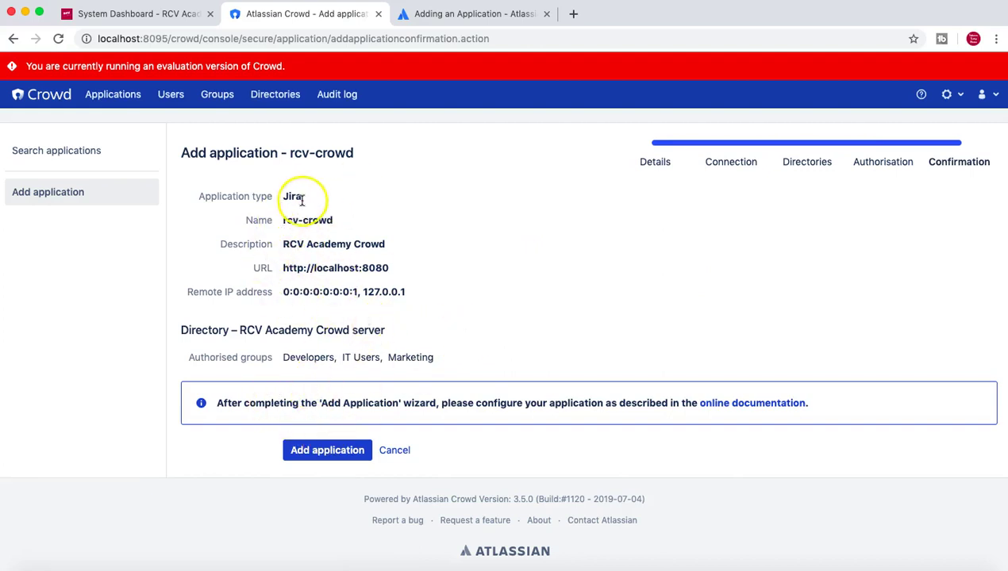
Create and save the rcv-crowd Jira application, then return to the Adding an Application guide.
{"action": "left_click", "coordinate": [324, 450]}
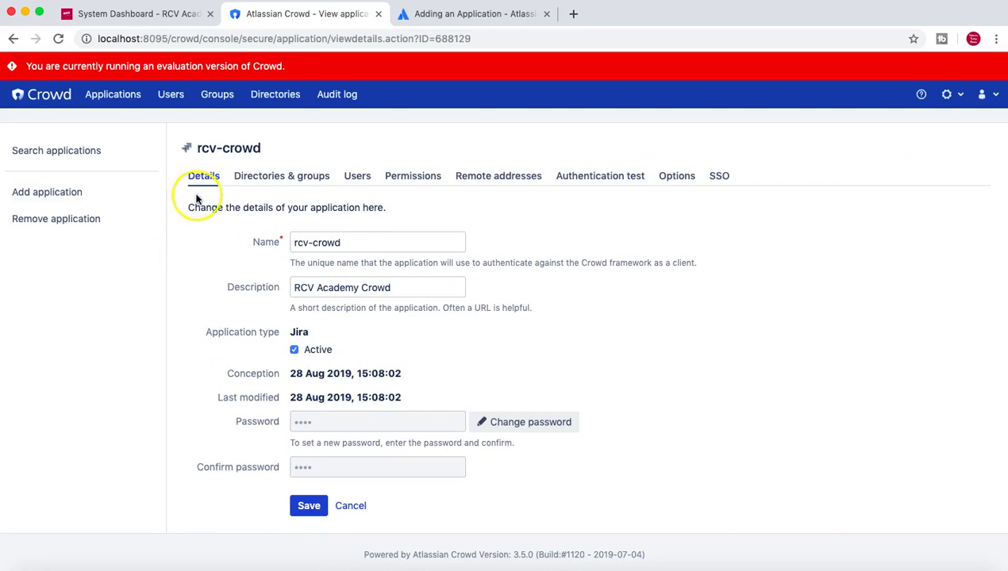
{"action": "left_click", "coordinate": [308, 506]}
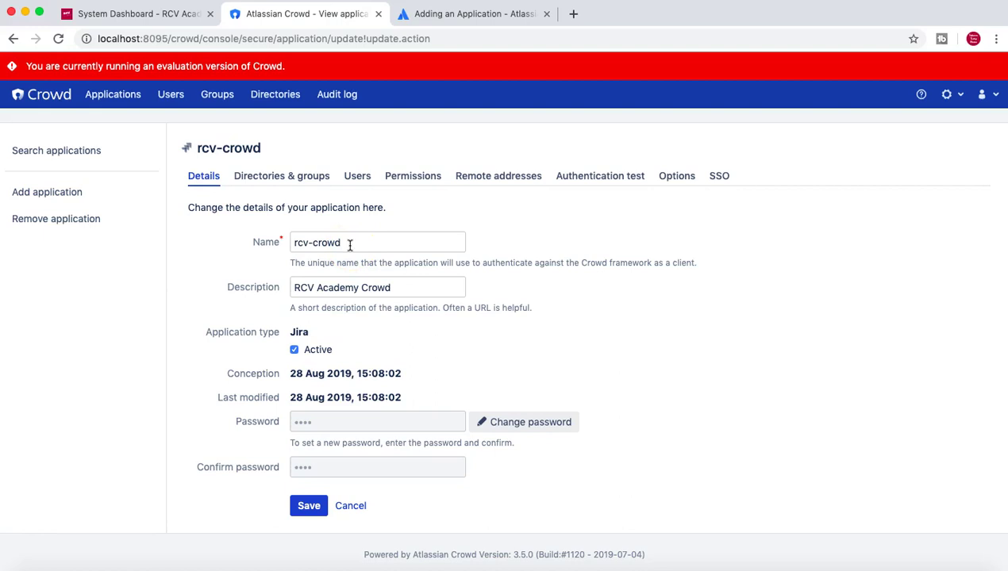
{"action": "left_click_drag", "start_coordinate": [349, 242], "coordinate": [303, 238]}
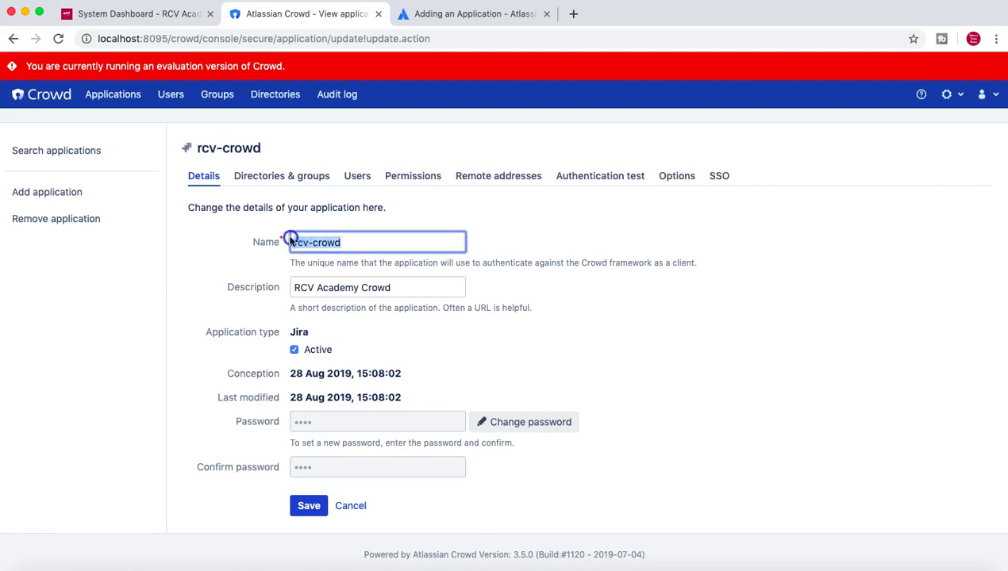
{"action": "left_click", "coordinate": [781, 340]}
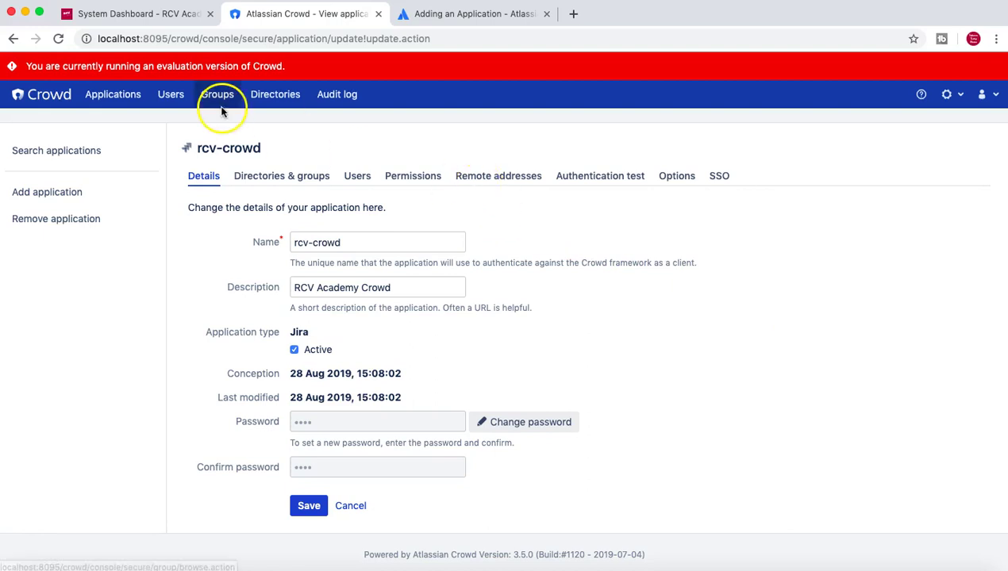
{"action": "left_click", "coordinate": [448, 15]}
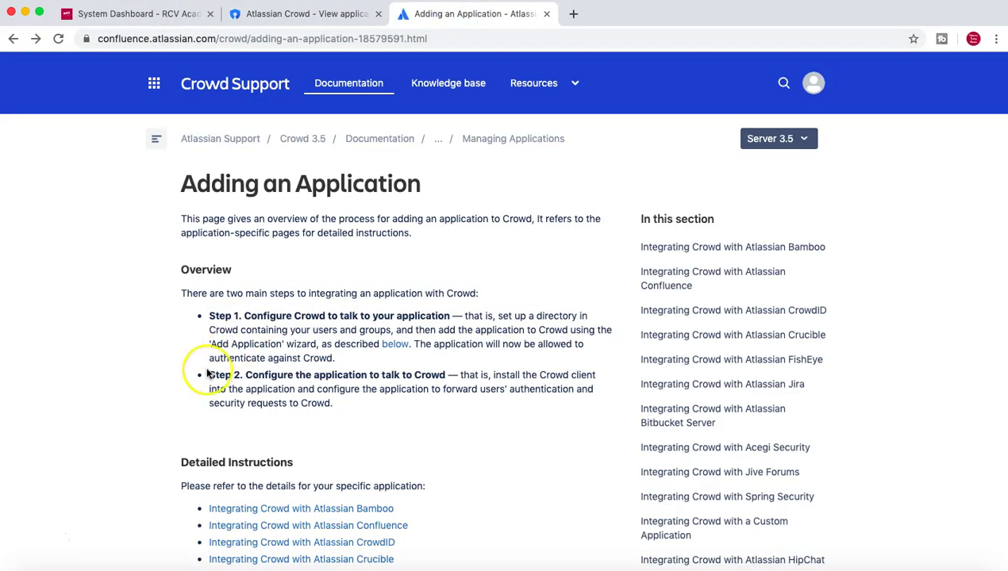
Highlight the Step 2 configuration text, then switch to the Jira System Dashboard.
{"action": "left_click_drag", "start_coordinate": [247, 373], "coordinate": [446, 378]}
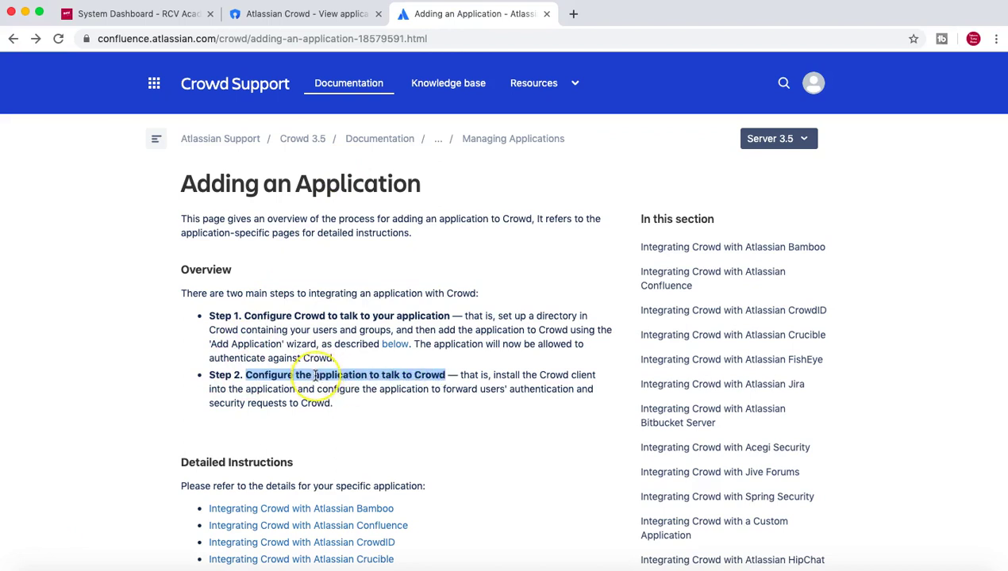
{"action": "left_click", "coordinate": [139, 22]}
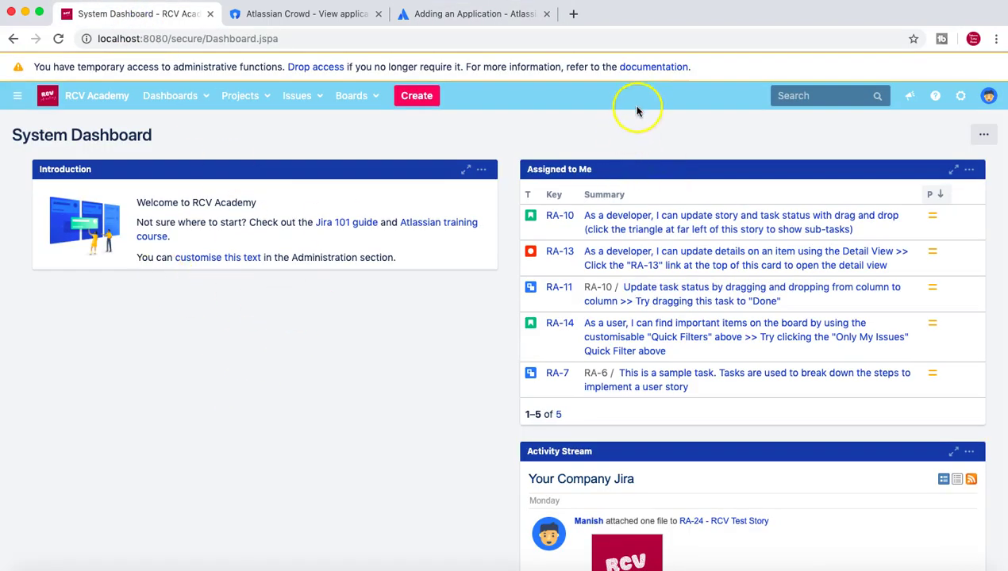
Enter Jira system administration after confirming admin access, and open the Users list.
{"action": "left_click", "coordinate": [960, 95]}
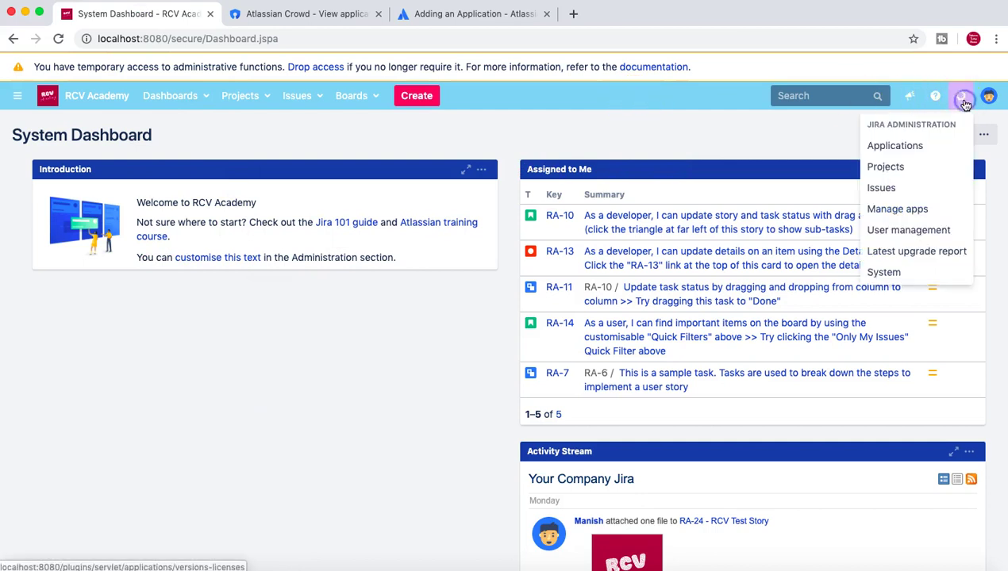
{"action": "left_click", "coordinate": [893, 275]}
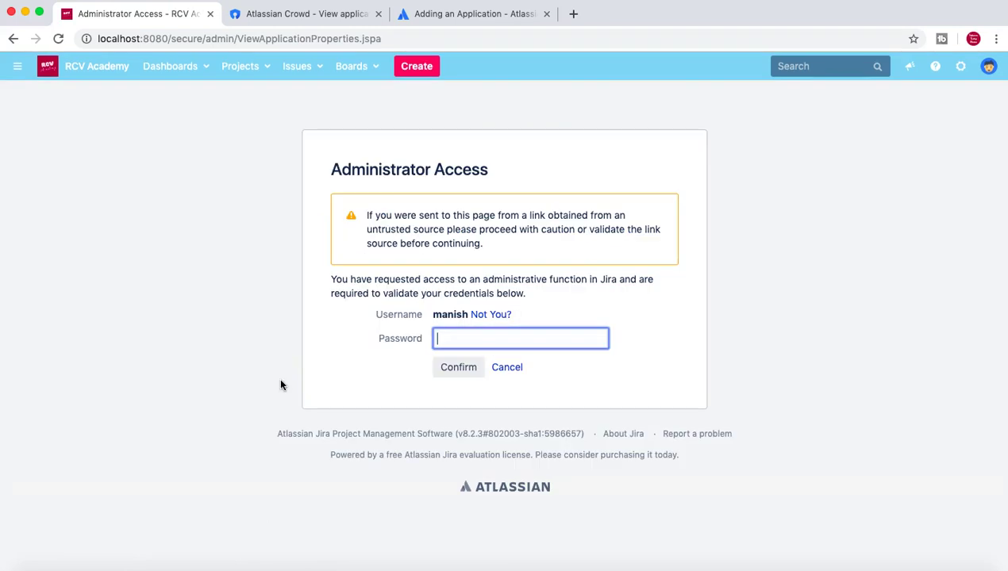
{"action": "left_click", "coordinate": [483, 338]}
{"action": "key", "text": "Return"}
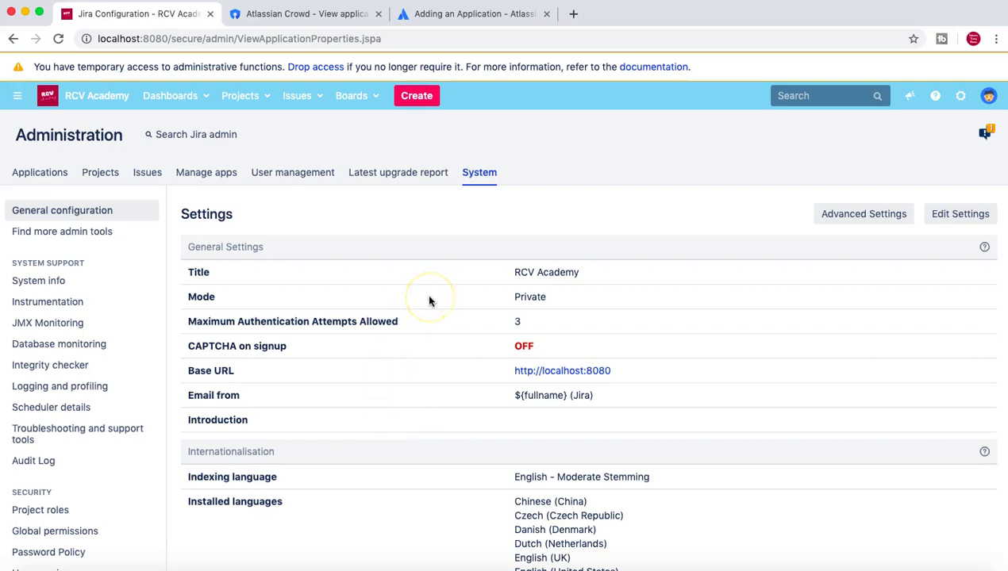
{"action": "scroll", "coordinate": [429, 300], "scroll_direction": "down", "scroll_amount": 2}
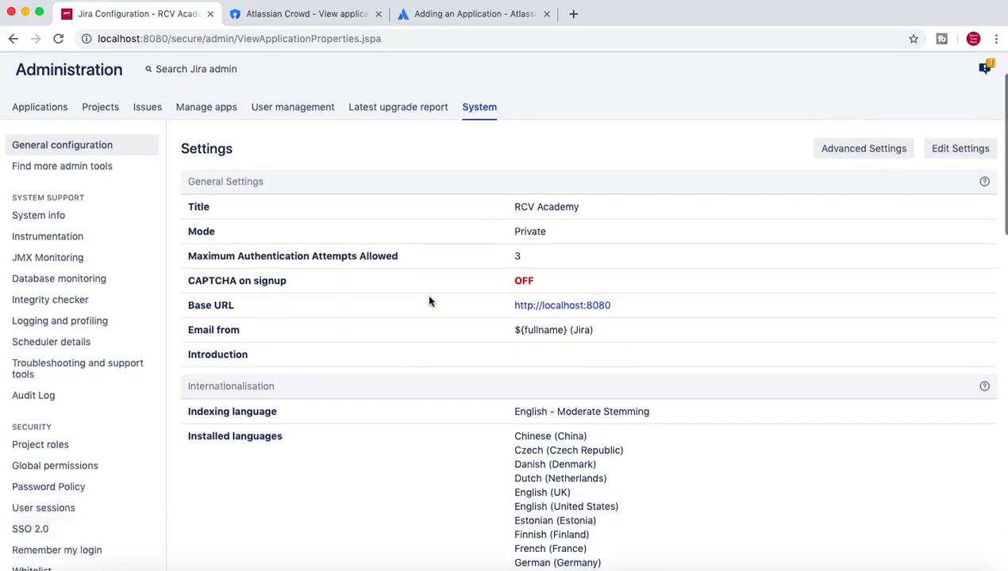
{"action": "scroll", "coordinate": [428, 301], "scroll_direction": "up", "scroll_amount": 1}
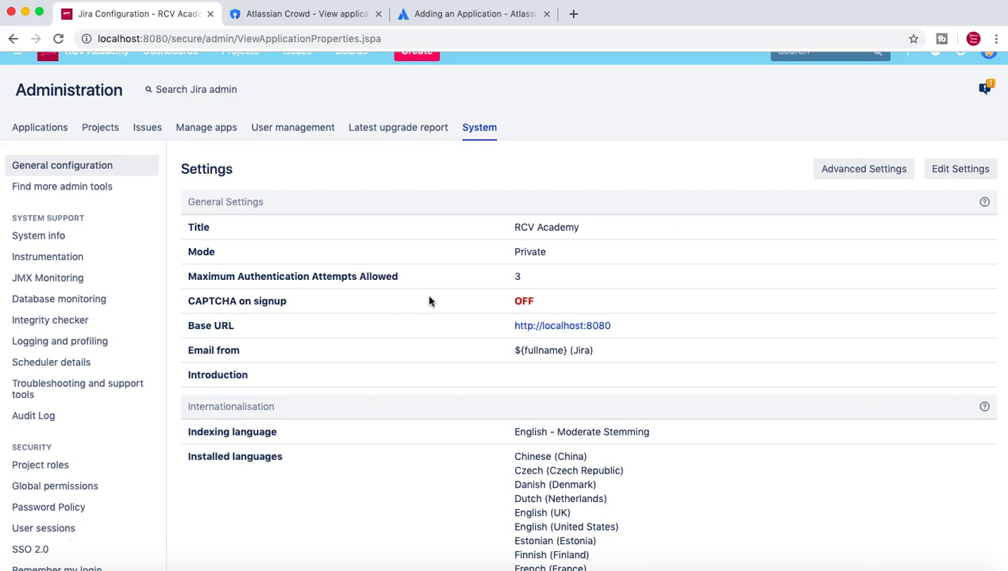
{"action": "left_click", "coordinate": [291, 128]}
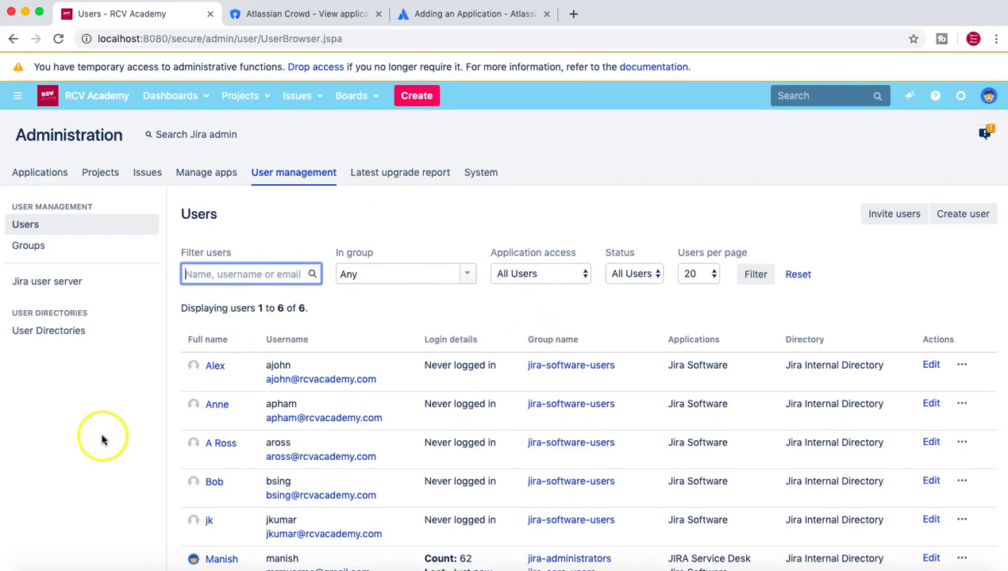
{"action": "scroll", "coordinate": [699, 330], "scroll_direction": "down", "scroll_amount": 2}
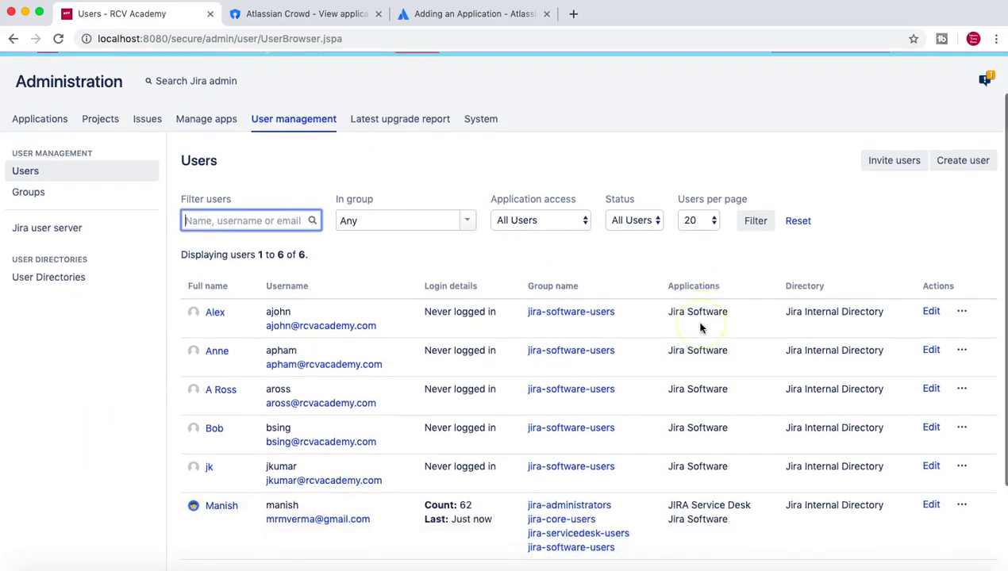
{"action": "scroll", "coordinate": [700, 328], "scroll_direction": "down", "scroll_amount": 1}
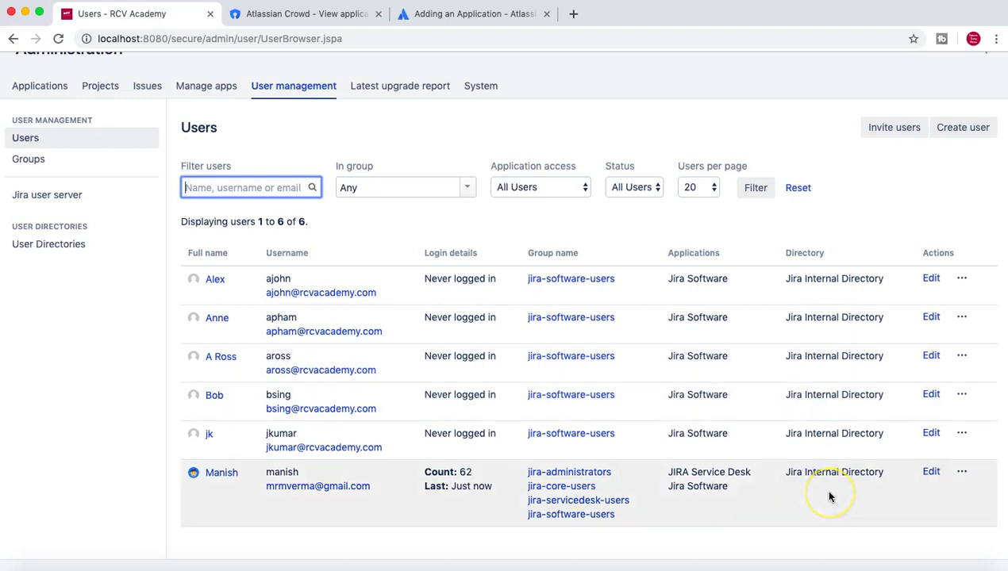
{"action": "scroll", "coordinate": [829, 496], "scroll_direction": "up", "scroll_amount": 2}
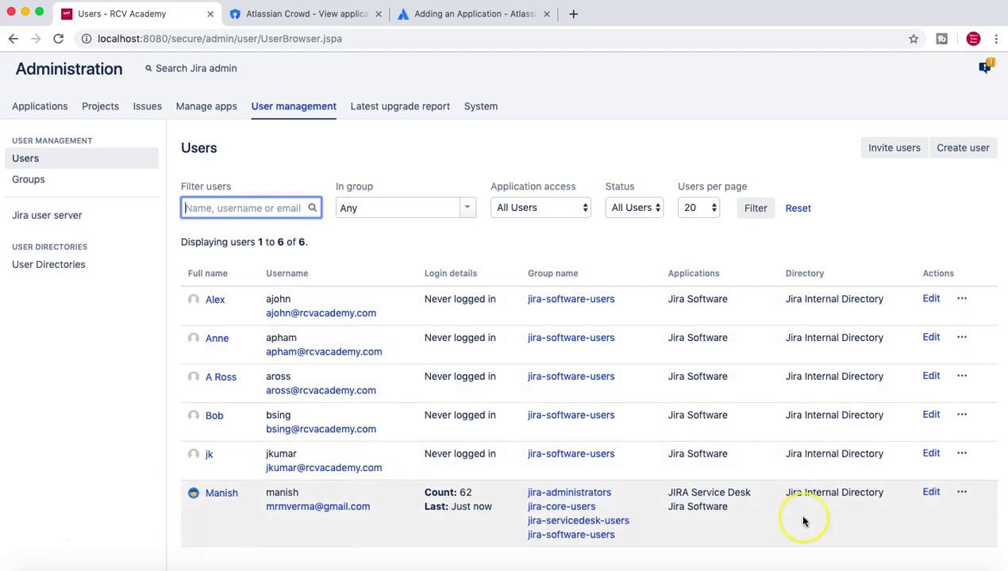
{"action": "scroll", "coordinate": [803, 520], "scroll_direction": "down", "scroll_amount": 1}
{"action": "scroll", "coordinate": [803, 522], "scroll_direction": "down", "scroll_amount": 2}
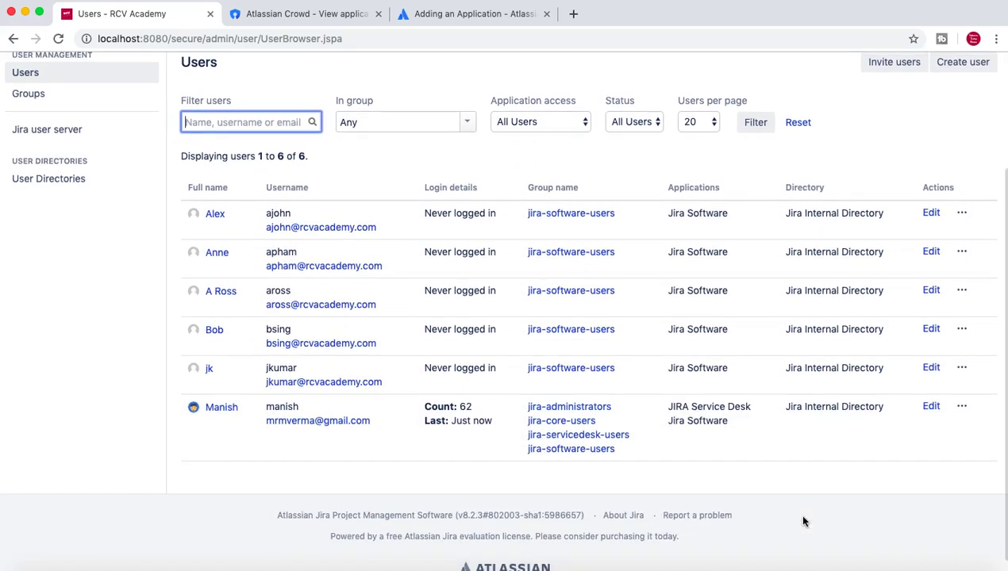
{"action": "scroll", "coordinate": [803, 521], "scroll_direction": "up", "scroll_amount": 1}
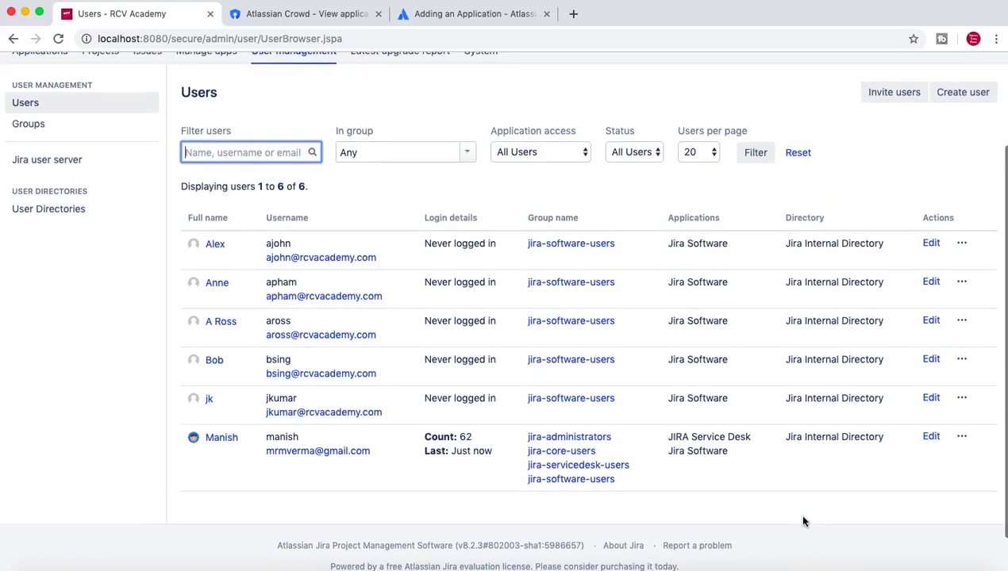
{"action": "scroll", "coordinate": [803, 521], "scroll_direction": "up", "scroll_amount": 3}
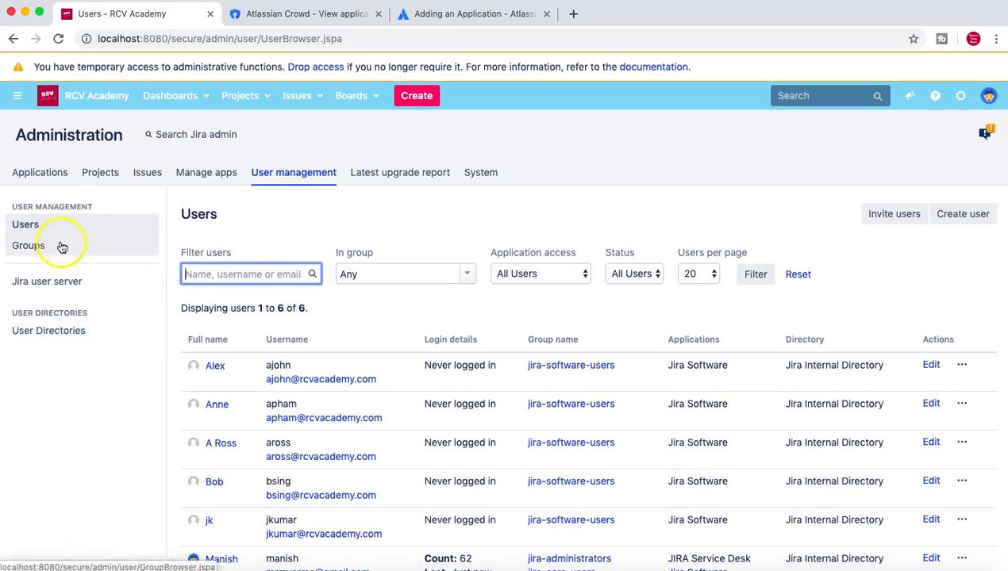
Add a new user directory of type Atlassian Crowd and continue to its server form.
{"action": "left_click", "coordinate": [48, 336]}
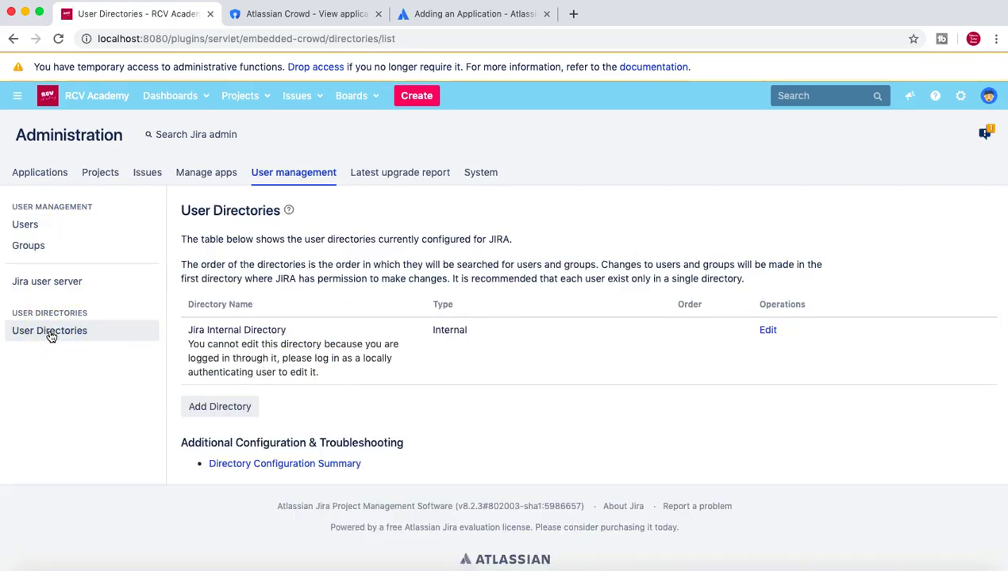
{"action": "scroll", "coordinate": [300, 302], "scroll_direction": "down", "scroll_amount": 1}
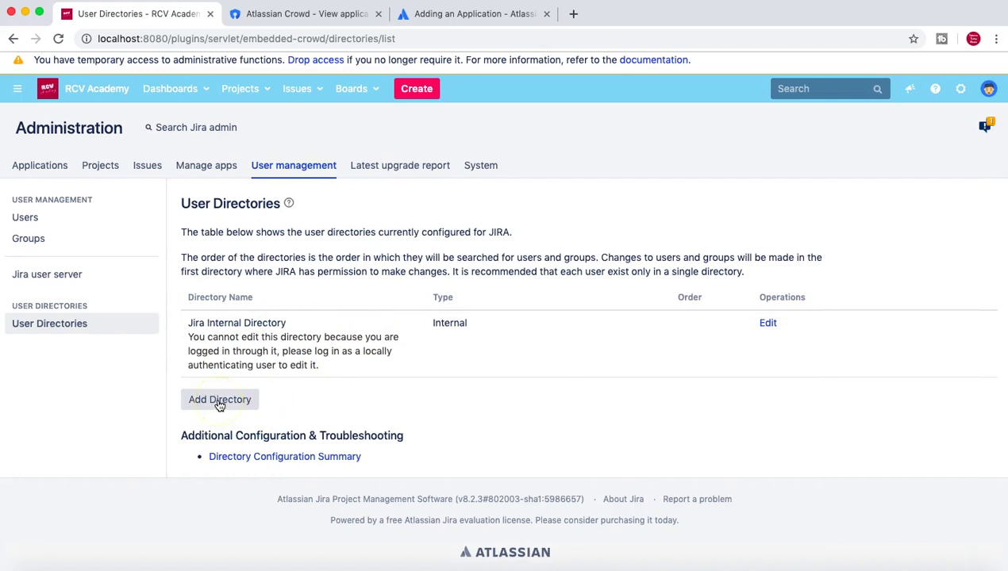
{"action": "left_click", "coordinate": [220, 401]}
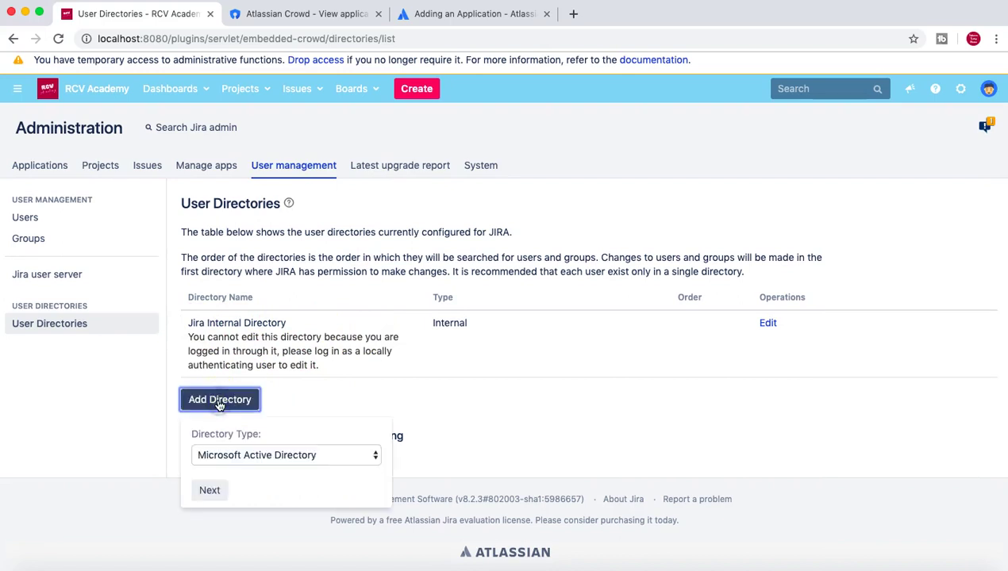
{"action": "left_click", "coordinate": [368, 458]}
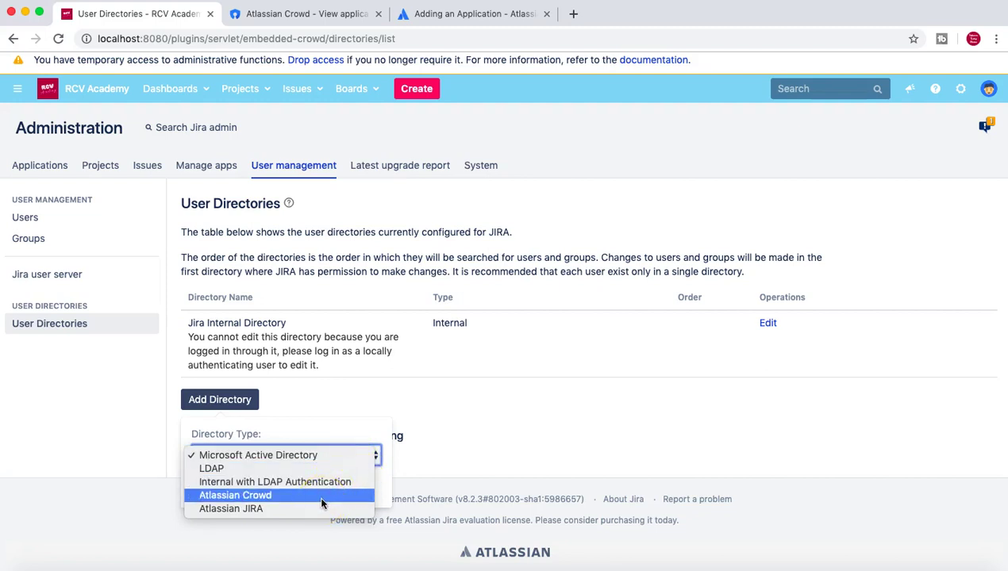
{"action": "left_click", "coordinate": [322, 499]}
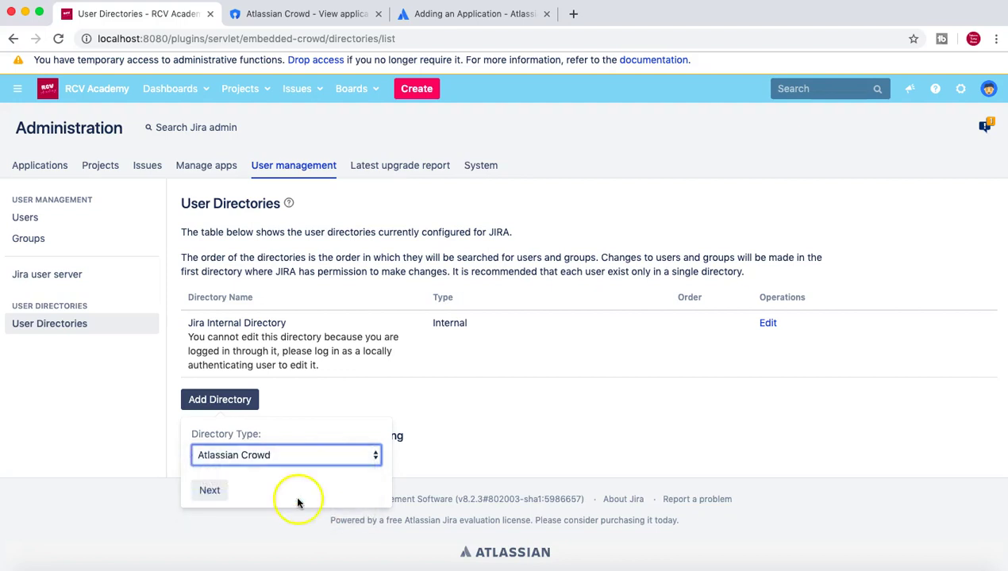
{"action": "left_click", "coordinate": [213, 490]}
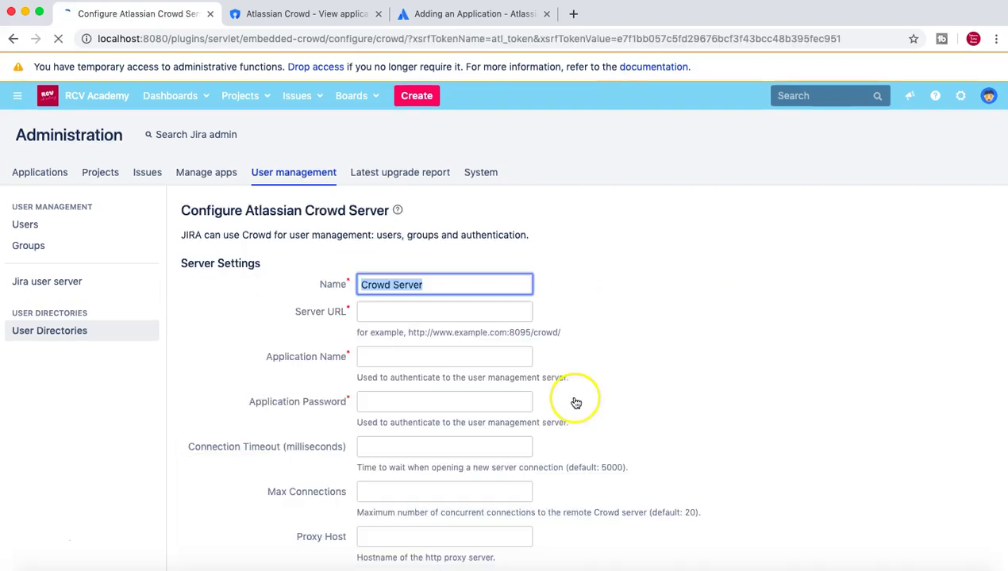
Copy the rcv-crowd application name from Crowd into Jira's Application Name field.
{"action": "scroll", "coordinate": [609, 274], "scroll_direction": "down", "scroll_amount": 2}
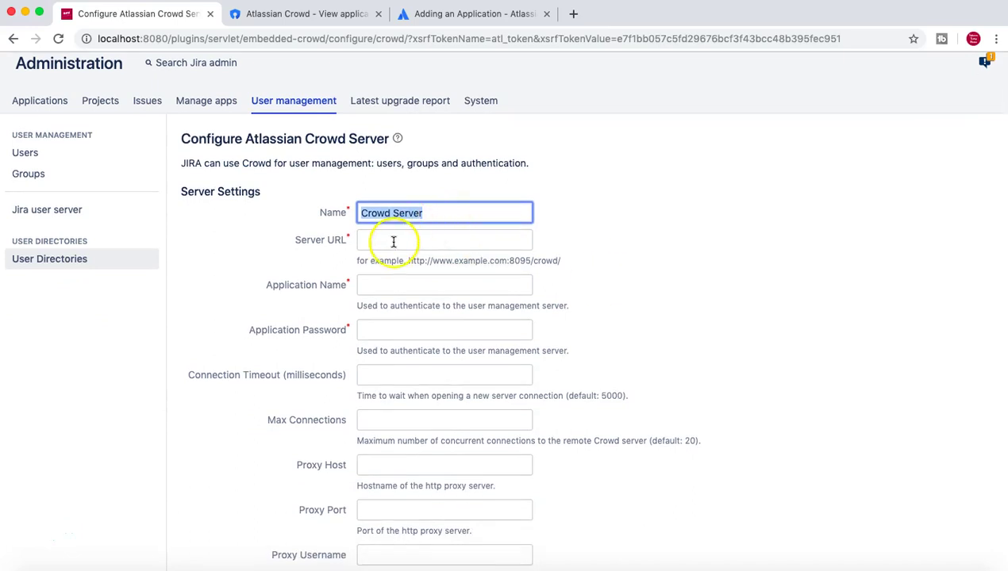
{"action": "left_click", "coordinate": [311, 13]}
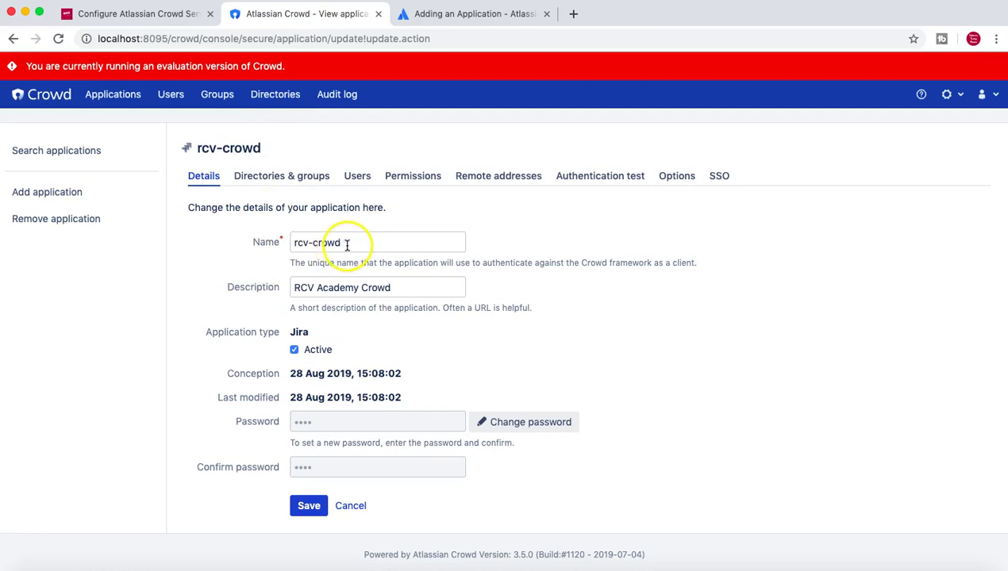
{"action": "left_click_drag", "start_coordinate": [348, 244], "coordinate": [302, 245]}
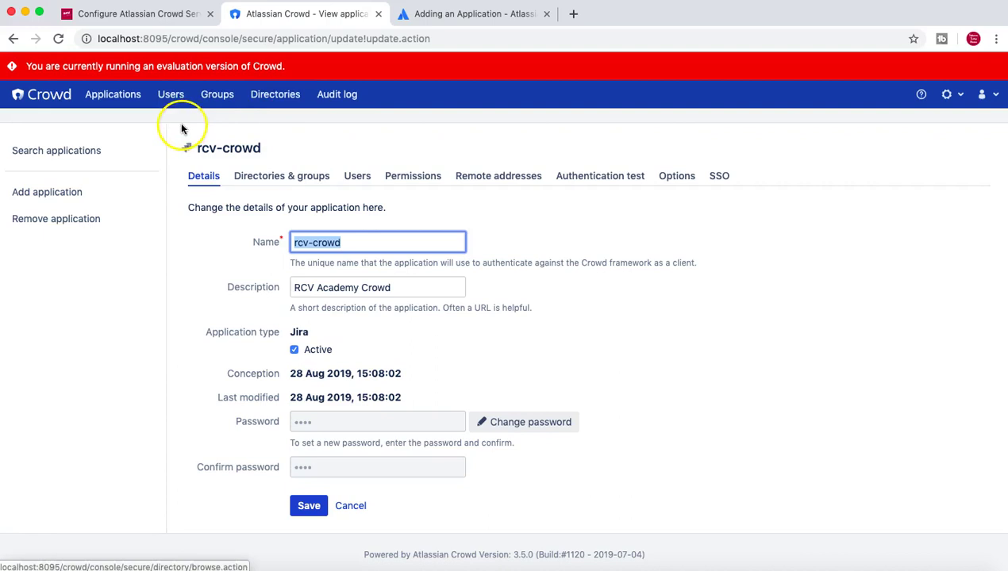
{"action": "left_click", "coordinate": [148, 16]}
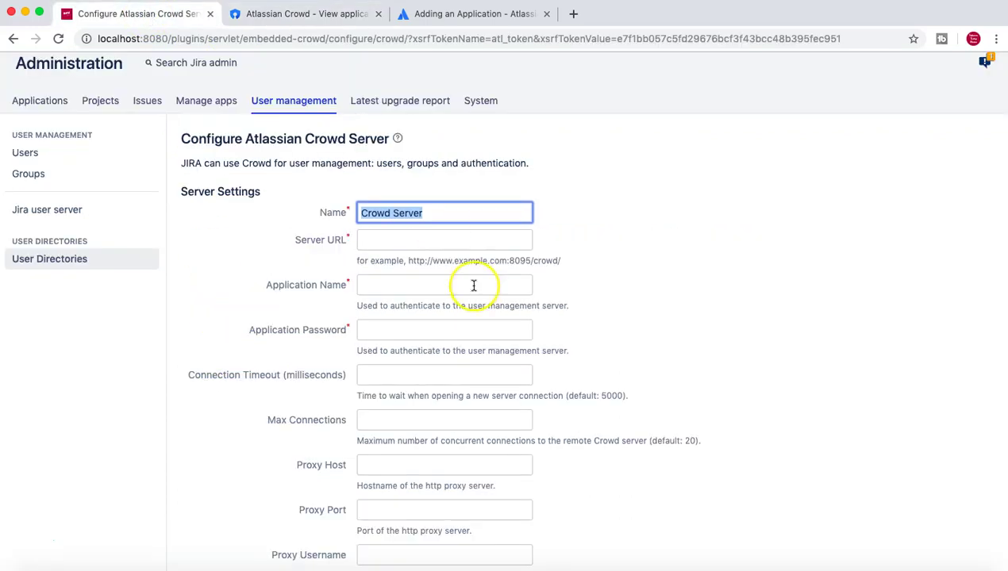
{"action": "left_click", "coordinate": [386, 285]}
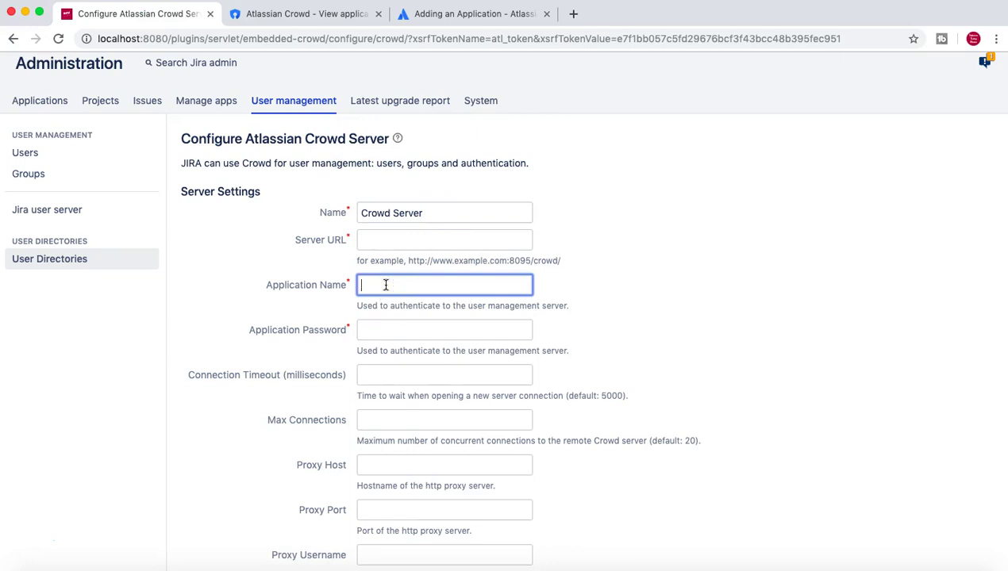
{"action": "left_click", "coordinate": [658, 296]}
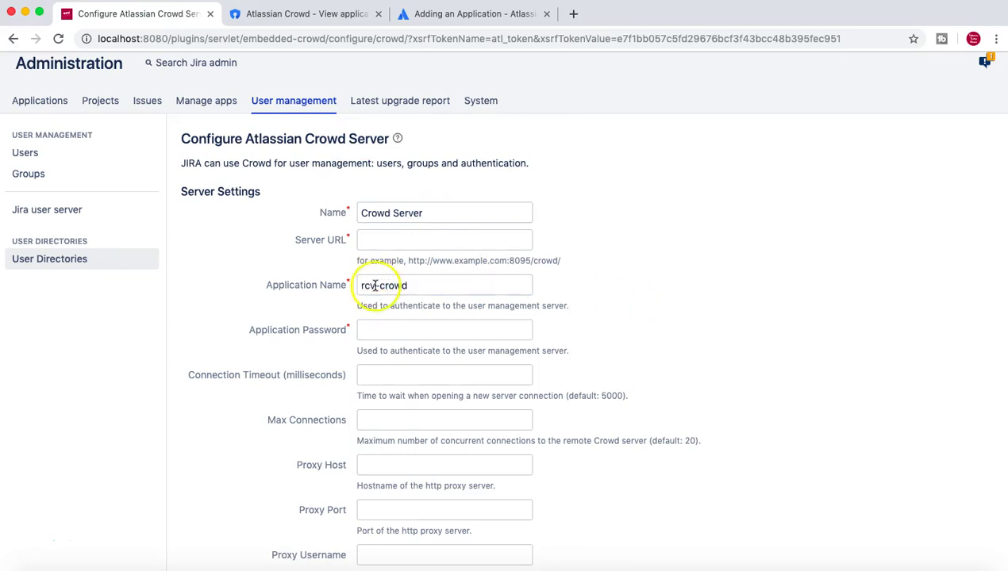
Rename the directory from Crowd Server to 'RCV Academy Crowd server'.
{"action": "left_click", "coordinate": [408, 214]}
{"action": "left_click_drag", "start_coordinate": [409, 213], "coordinate": [350, 215]}
{"action": "type", "text": "RCV Academy"}
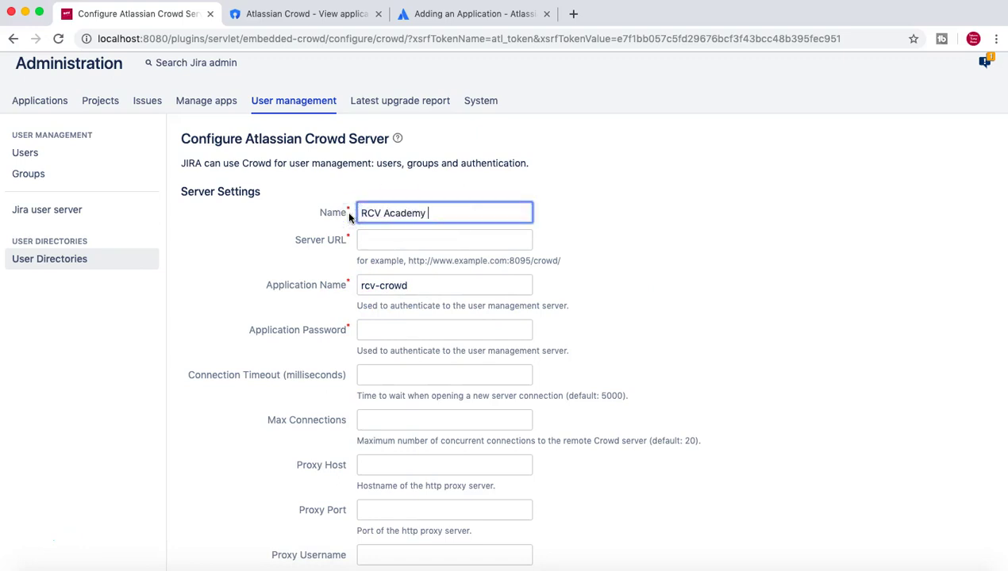
{"action": "type", "text": " Corwd"}
{"action": "key", "text": "BackSpace"}
{"action": "key", "text": "BackSpace"}
{"action": "key", "text": "BackSpace"}
{"action": "key", "text": "BackSpace"}
{"action": "key", "text": "BackSpace"}
{"action": "type", "text": "rowd server"}
{"action": "left_click", "coordinate": [366, 243]}
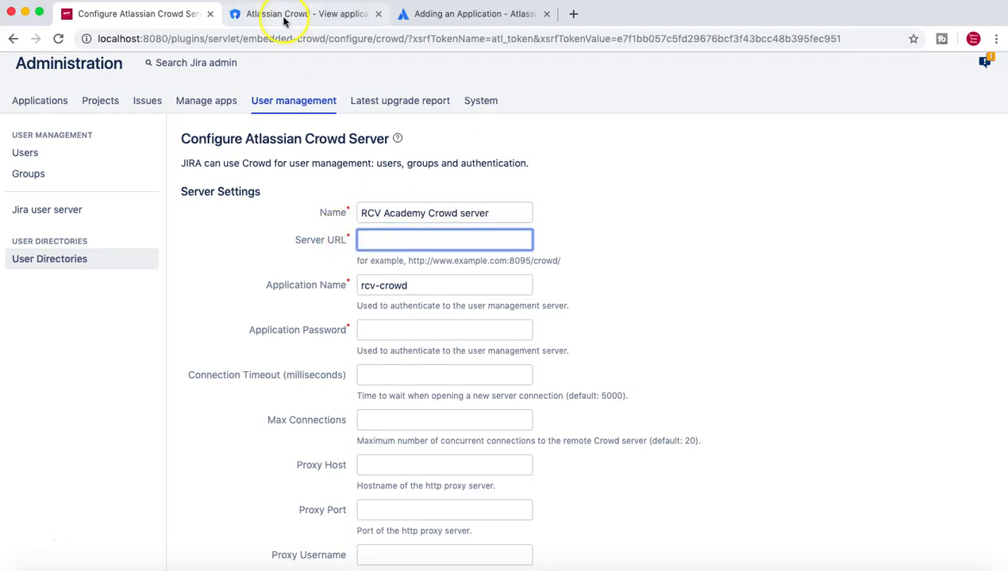
{"action": "left_click", "coordinate": [287, 15]}
{"action": "left_click_drag", "start_coordinate": [293, 242], "coordinate": [322, 308]}
{"action": "left_click", "coordinate": [214, 272]}
{"action": "scroll", "coordinate": [381, 339], "scroll_direction": "down", "scroll_amount": 2}
{"action": "scroll", "coordinate": [358, 341], "scroll_direction": "up", "scroll_amount": 2}
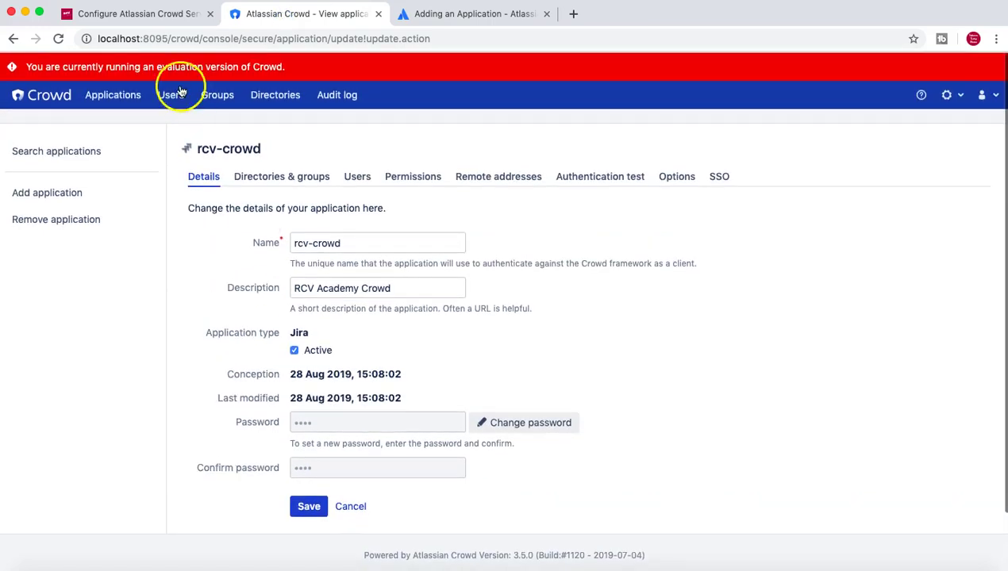
{"action": "left_click_drag", "start_coordinate": [201, 39], "coordinate": [96, 40]}
{"action": "key", "text": "super+c"}
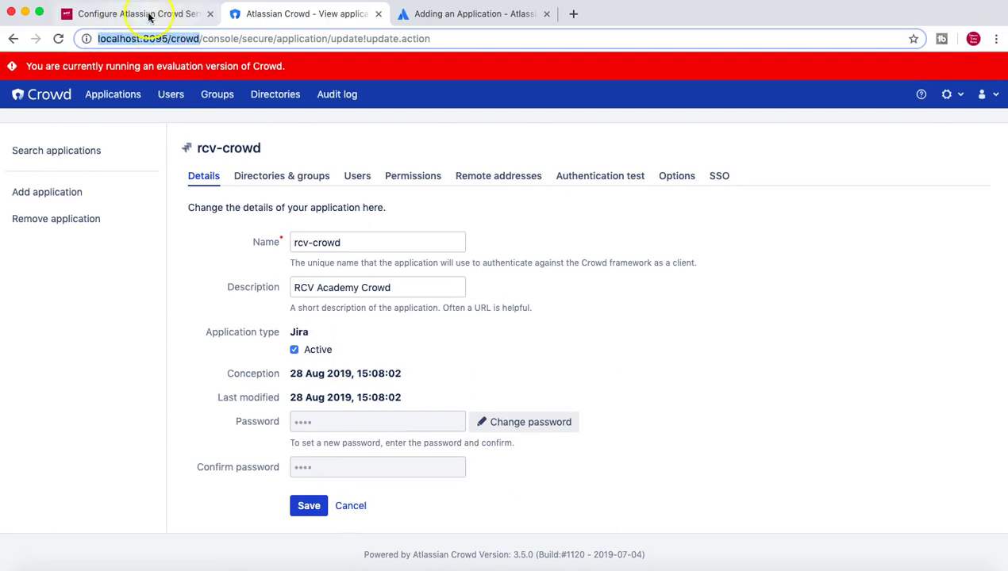
{"action": "left_click", "coordinate": [147, 14]}
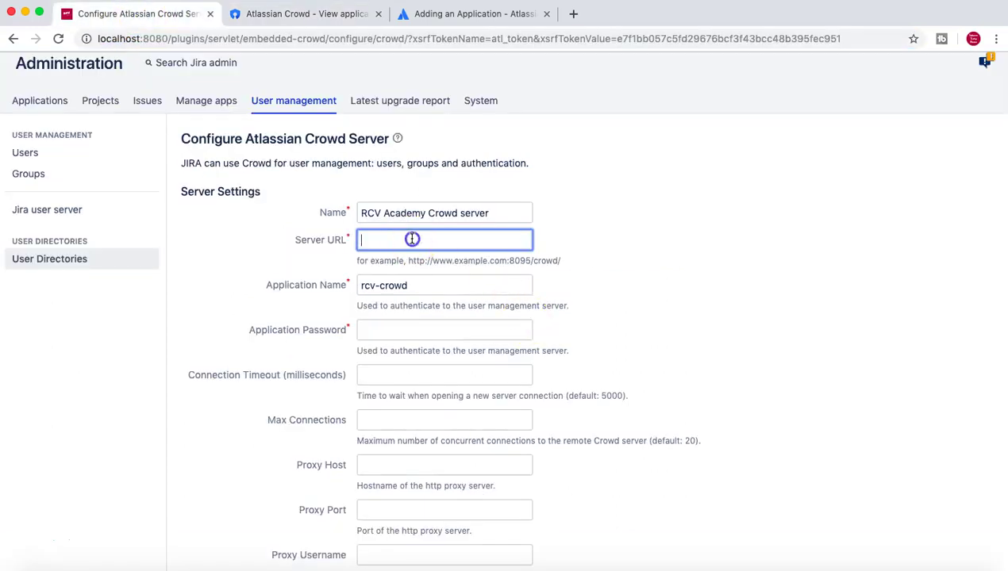
{"action": "key", "text": "super+v"}
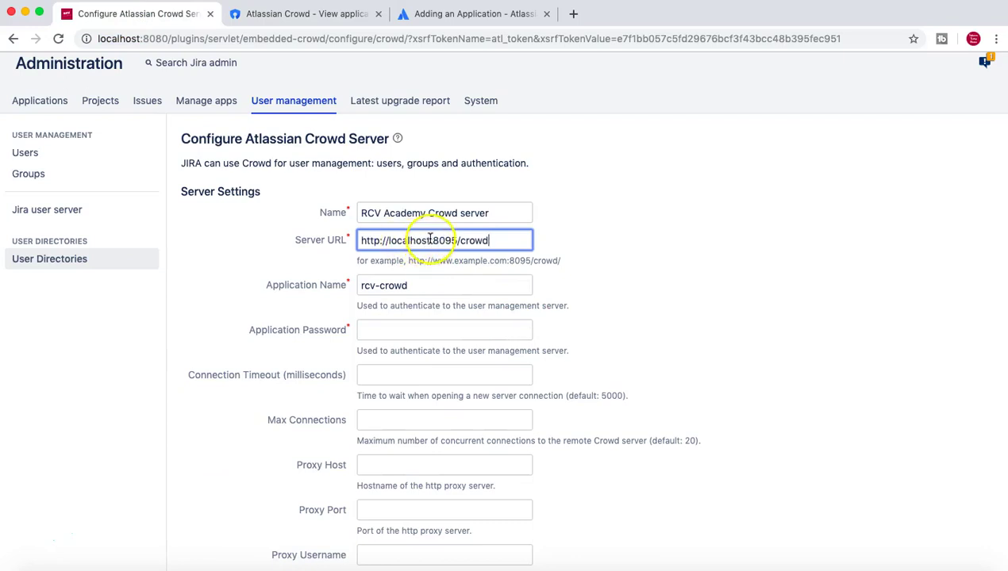
{"action": "left_click", "coordinate": [418, 240]}
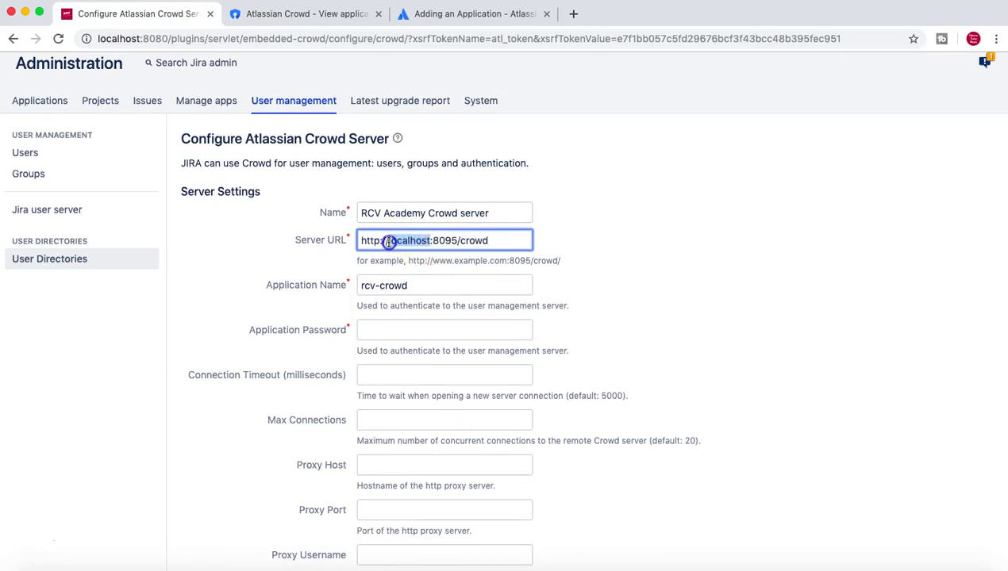
{"action": "left_click", "coordinate": [666, 249]}
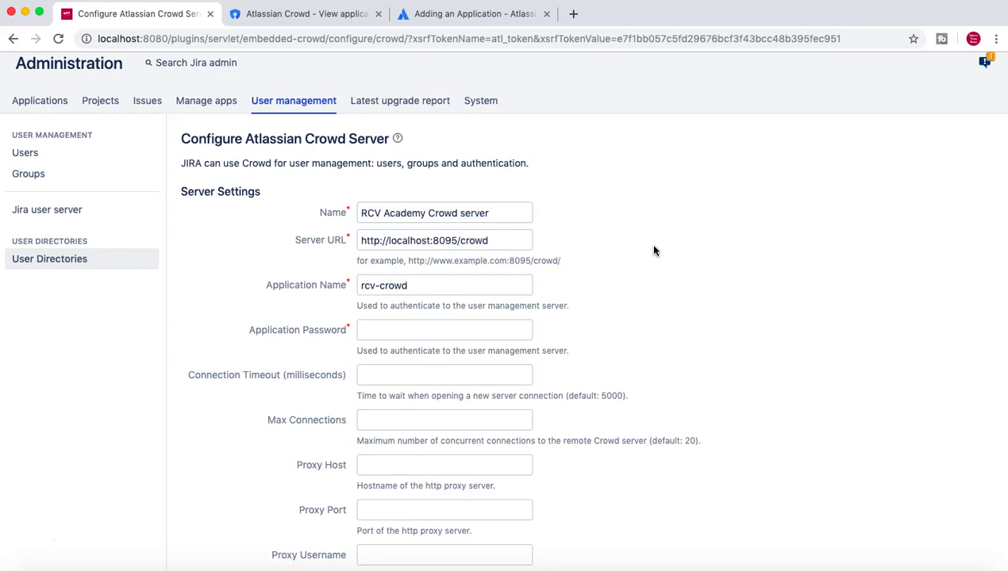
Start entering the rcv-crowd application password in the form.
{"action": "scroll", "coordinate": [654, 251], "scroll_direction": "down", "scroll_amount": 2}
{"action": "scroll", "coordinate": [654, 251], "scroll_direction": "down", "scroll_amount": 1}
{"action": "left_click", "coordinate": [484, 242]}
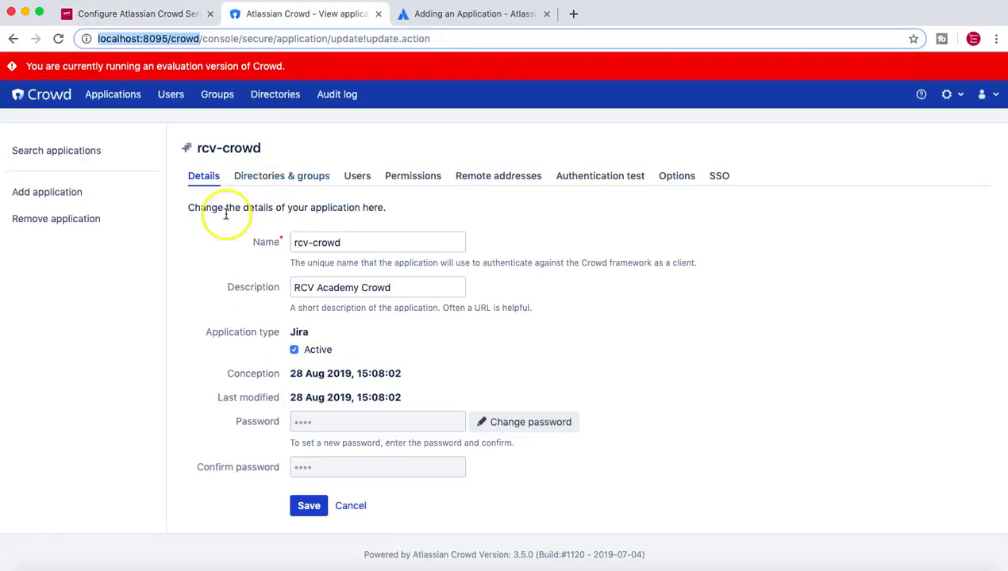
{"action": "left_click_drag", "start_coordinate": [197, 151], "coordinate": [261, 148]}
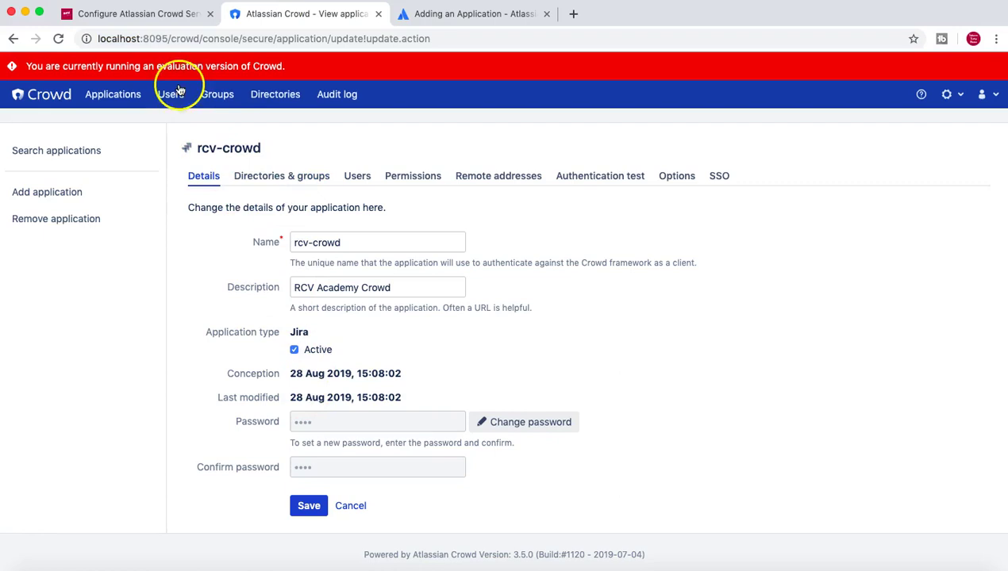
{"action": "left_click", "coordinate": [169, 15]}
{"action": "left_click", "coordinate": [404, 243]}
{"action": "type", "text": "rcv-crowd"}
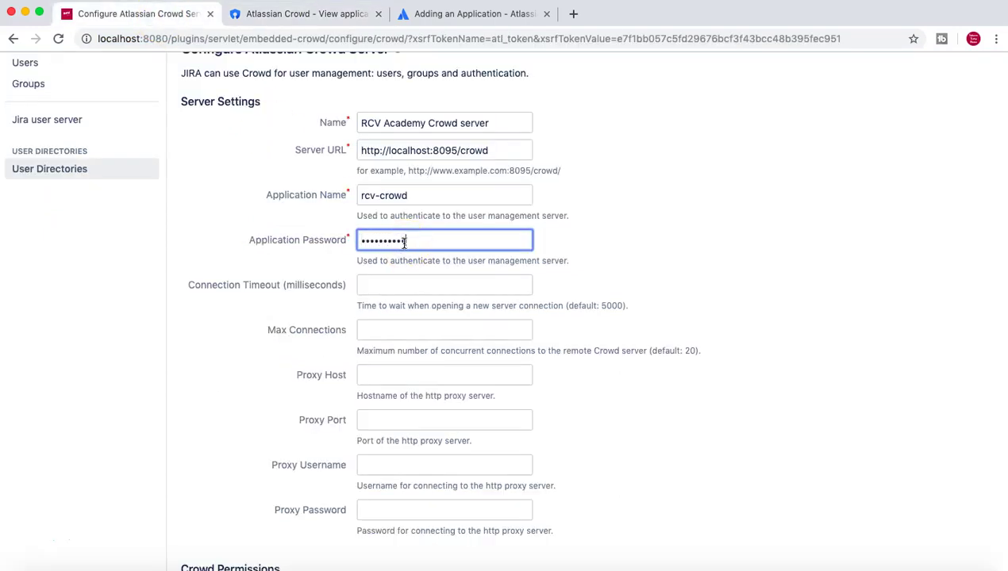
Keep Read Only permissions and 60-minute incremental sync, then test the connection settings.
{"action": "left_click", "coordinate": [801, 254]}
{"action": "scroll", "coordinate": [802, 258], "scroll_direction": "down", "scroll_amount": 5}
{"action": "scroll", "coordinate": [802, 258], "scroll_direction": "down", "scroll_amount": 2}
{"action": "scroll", "coordinate": [801, 258], "scroll_direction": "up", "scroll_amount": 5}
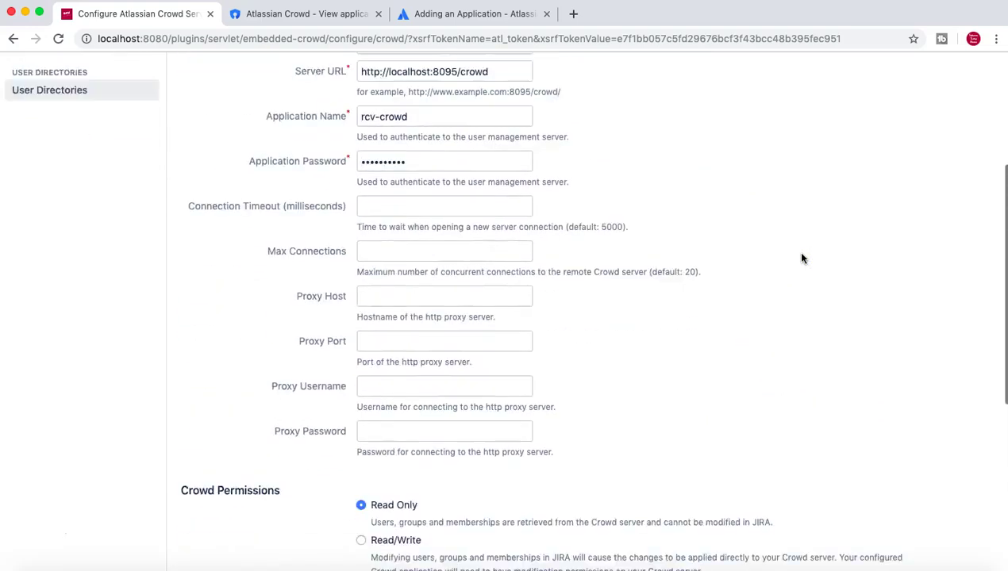
{"action": "scroll", "coordinate": [801, 258], "scroll_direction": "down", "scroll_amount": 5}
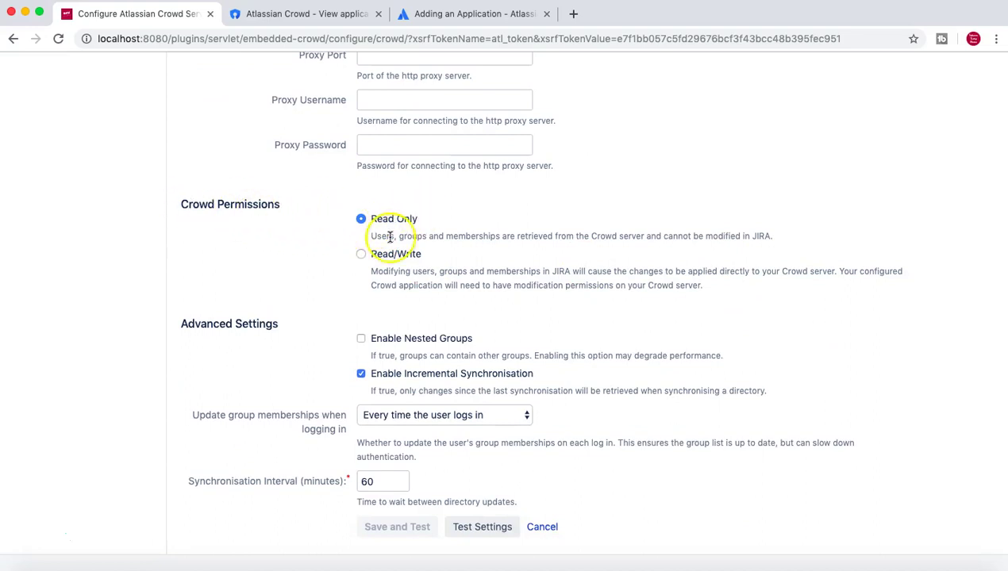
{"action": "scroll", "coordinate": [284, 340], "scroll_direction": "down", "scroll_amount": 2}
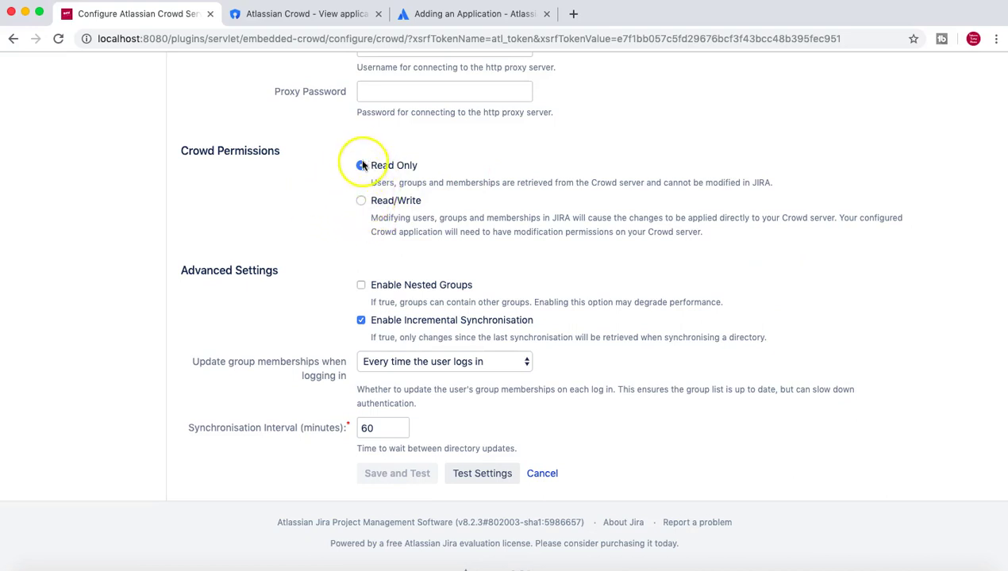
{"action": "scroll", "coordinate": [803, 185], "scroll_direction": "down", "scroll_amount": 1}
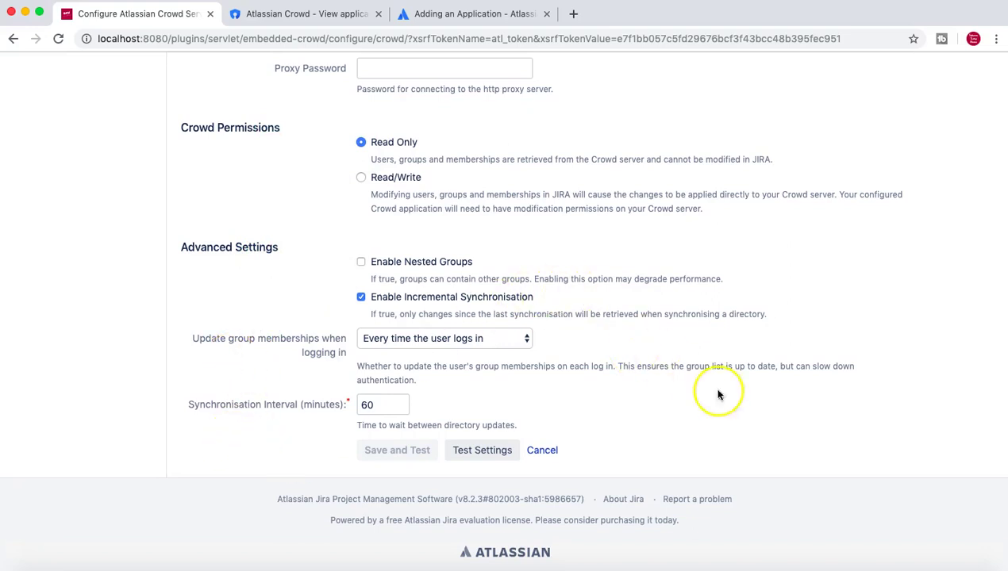
{"action": "left_click", "coordinate": [486, 455]}
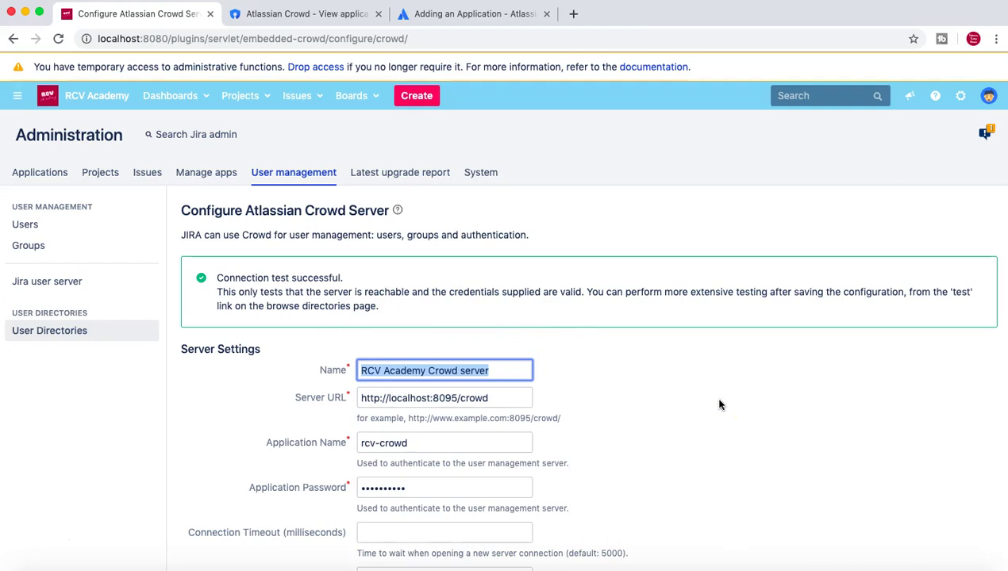
Check the successful test against the rcv-crowd app, then save the RCV Academy Crowd server directory.
{"action": "left_click", "coordinate": [306, 13]}
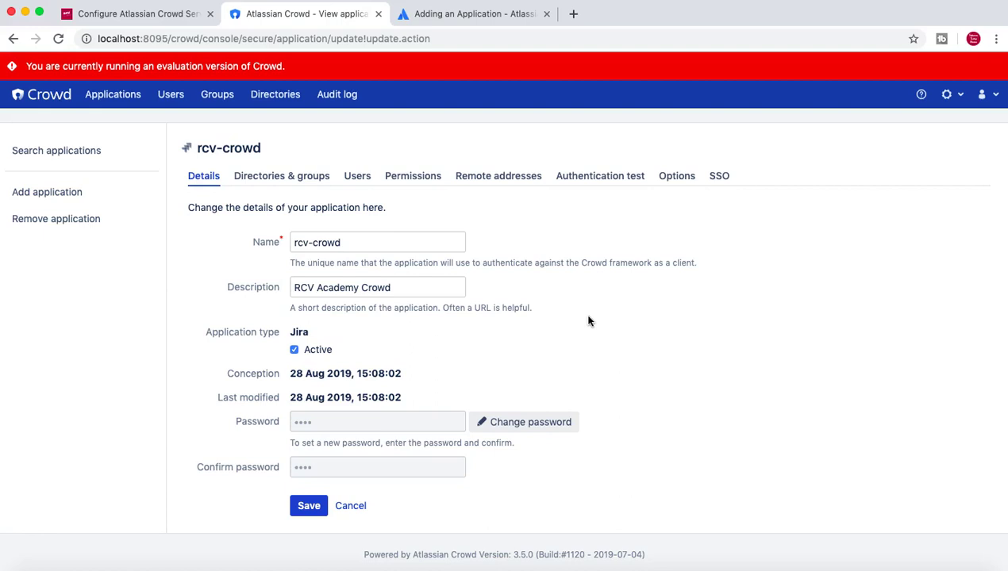
{"action": "left_click", "coordinate": [148, 16]}
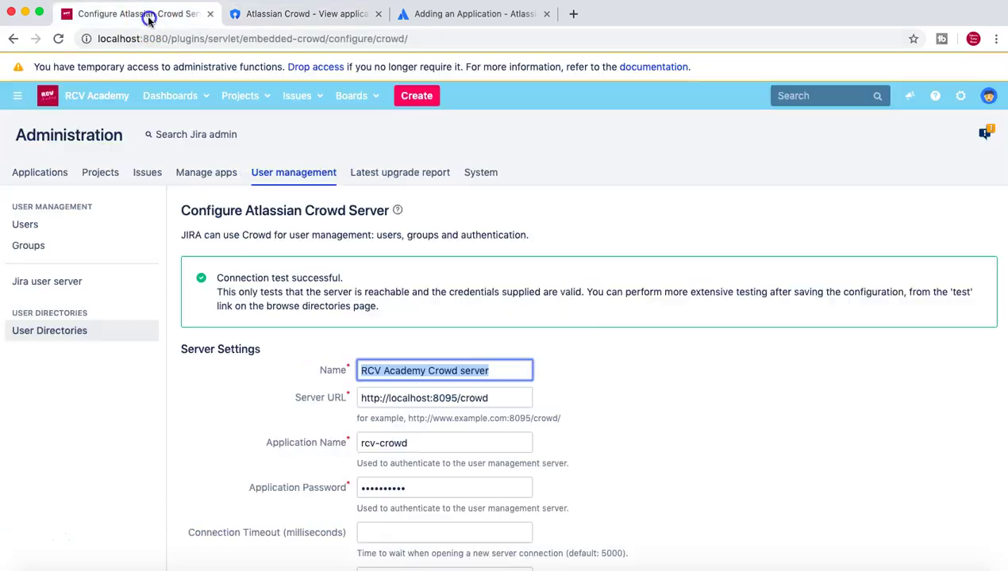
{"action": "left_click", "coordinate": [644, 357]}
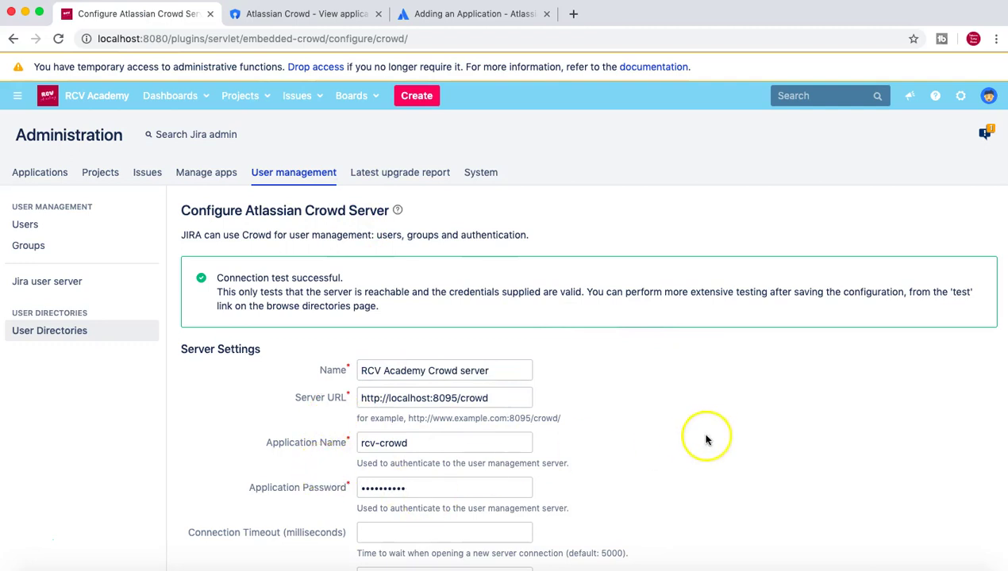
{"action": "scroll", "coordinate": [707, 441], "scroll_direction": "down", "scroll_amount": 2}
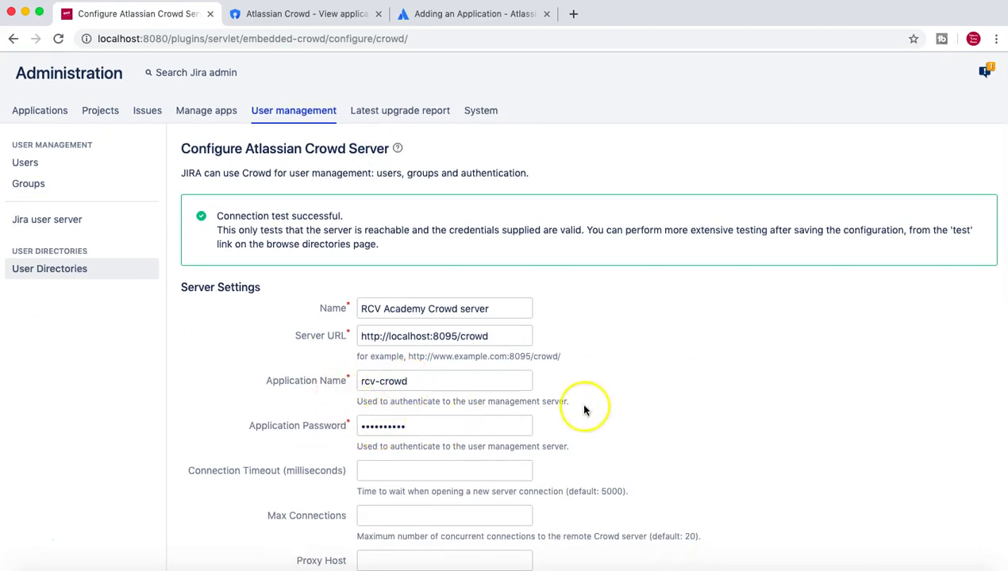
{"action": "scroll", "coordinate": [685, 415], "scroll_direction": "down", "scroll_amount": 1}
{"action": "scroll", "coordinate": [685, 416], "scroll_direction": "down", "scroll_amount": 4}
{"action": "scroll", "coordinate": [686, 421], "scroll_direction": "down", "scroll_amount": 5}
{"action": "left_click", "coordinate": [689, 405]}
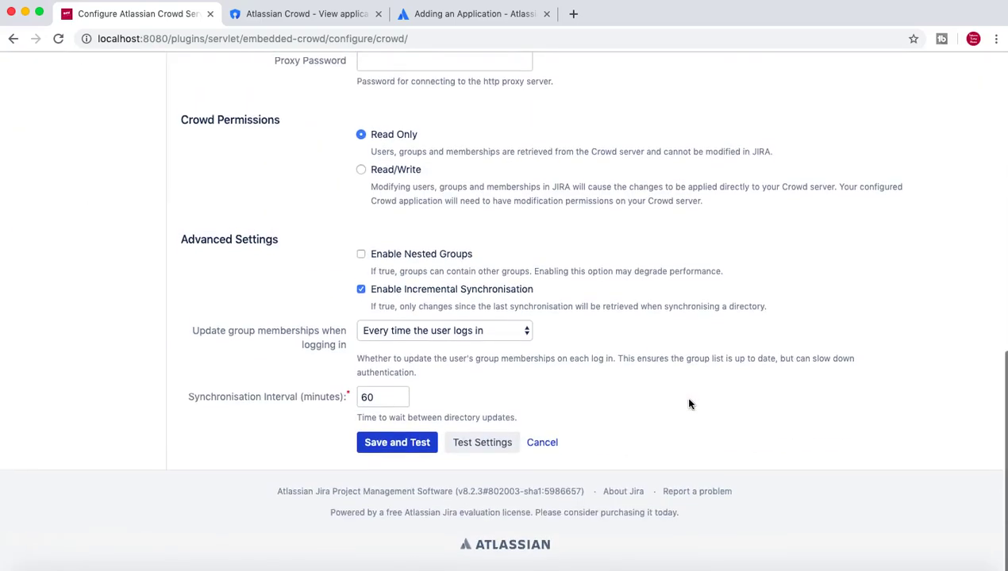
{"action": "left_click", "coordinate": [383, 450]}
Save the RCV Academy Crowd server directory and run a full synchronisation that completes in 2s.
{"action": "left_click", "coordinate": [383, 450]}
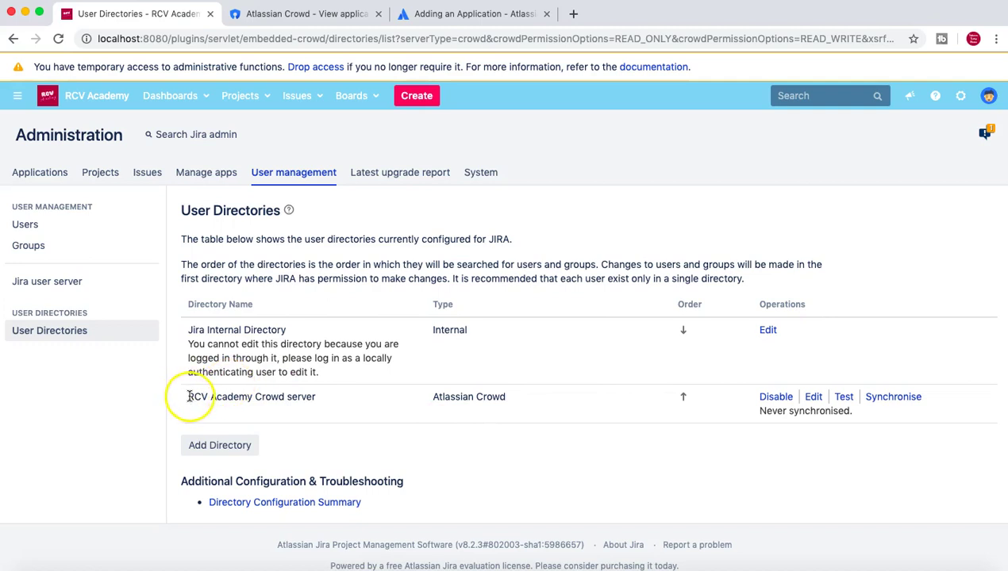
{"action": "left_click_drag", "start_coordinate": [187, 399], "coordinate": [317, 402]}
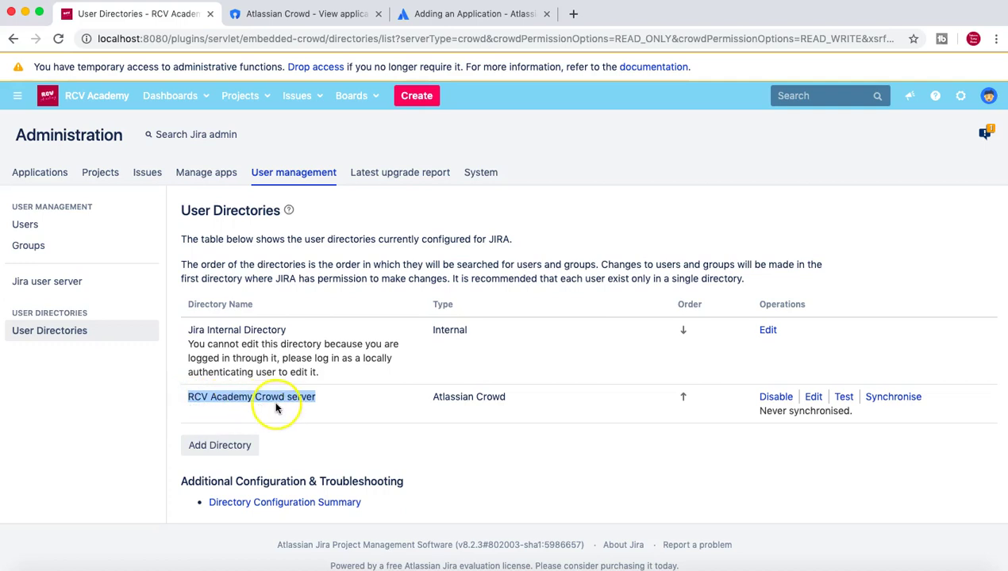
{"action": "left_click", "coordinate": [305, 399]}
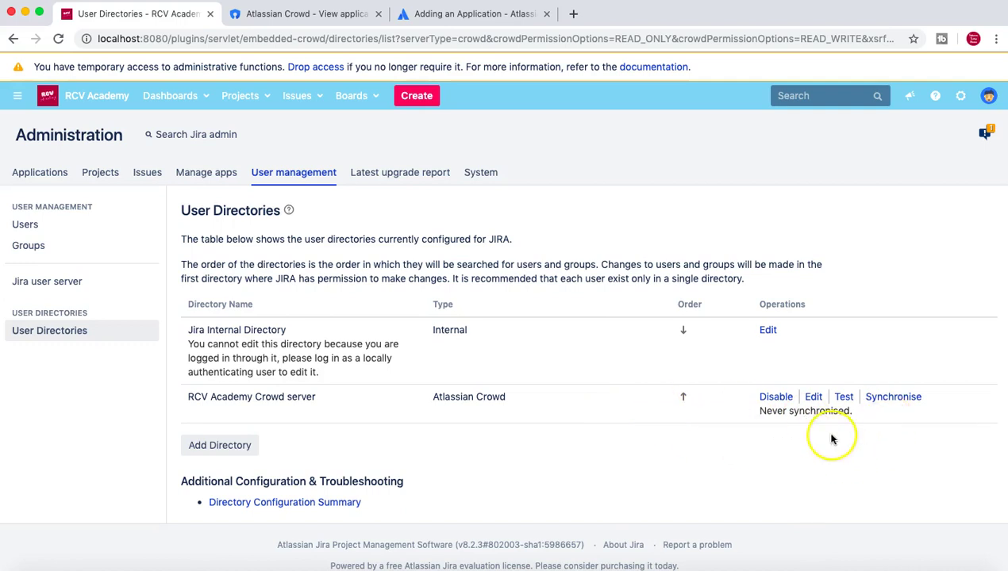
{"action": "left_click", "coordinate": [896, 398]}
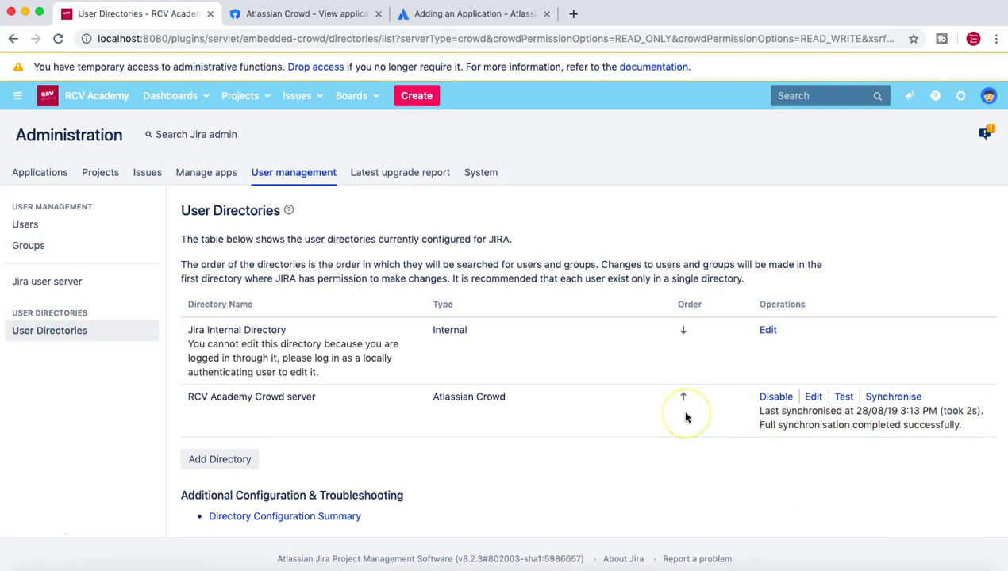
{"action": "scroll", "coordinate": [686, 419], "scroll_direction": "down", "scroll_amount": 2}
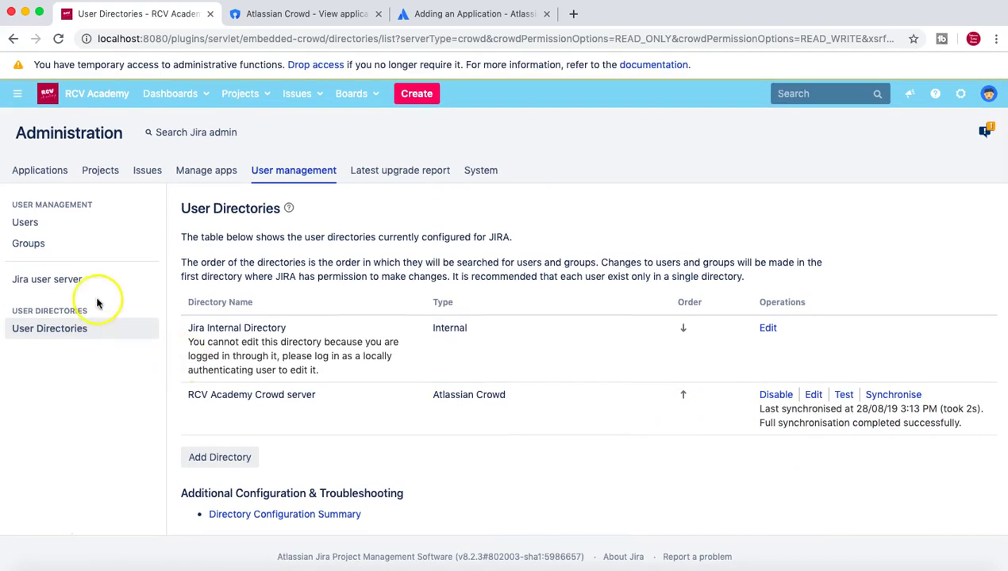
Review the 11 Jira users, noting admin and Developers users held in the RCV Academy Crowd server directory.
{"action": "left_click", "coordinate": [32, 224]}
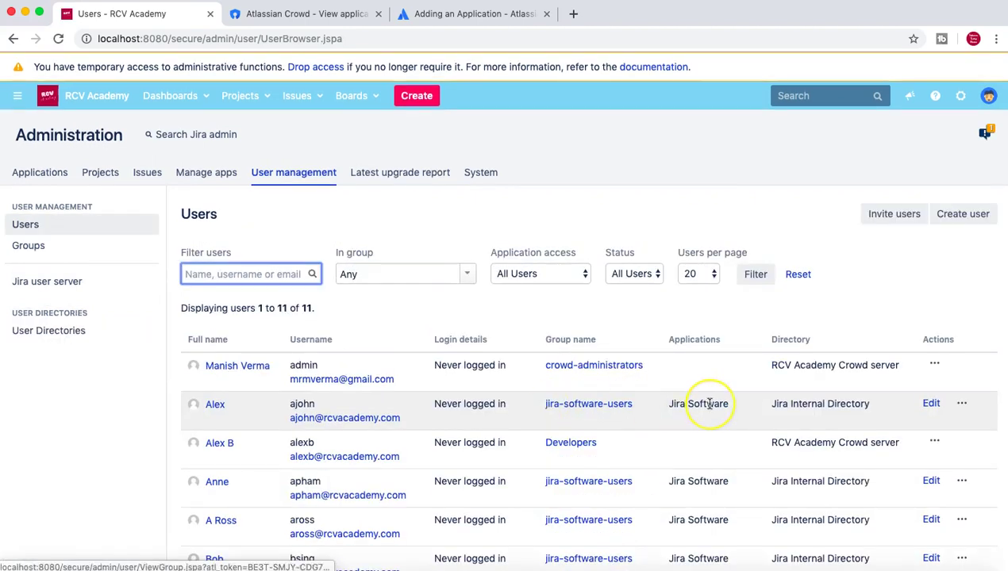
{"action": "scroll", "coordinate": [708, 405], "scroll_direction": "down", "scroll_amount": 3}
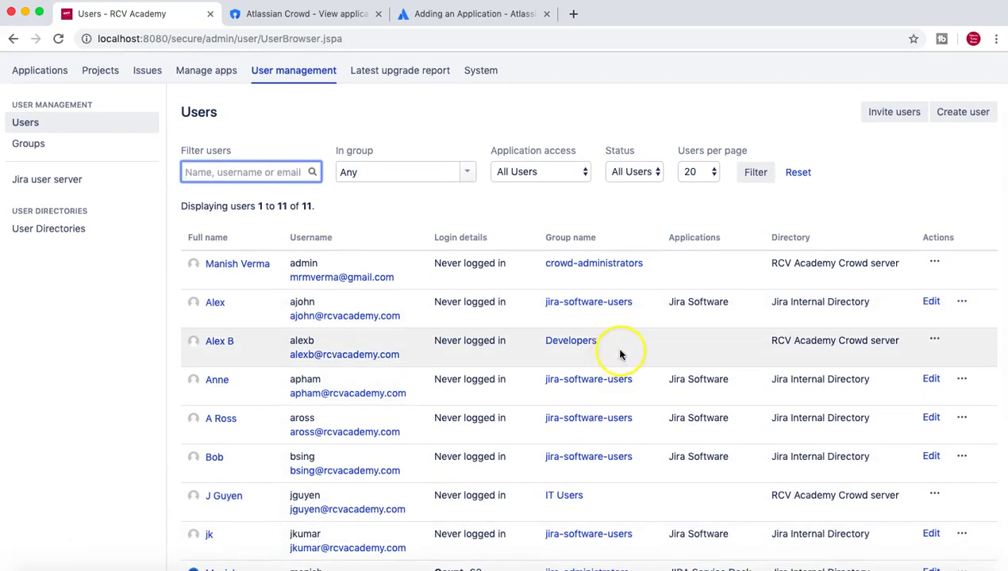
{"action": "left_click_drag", "start_coordinate": [769, 341], "coordinate": [901, 347]}
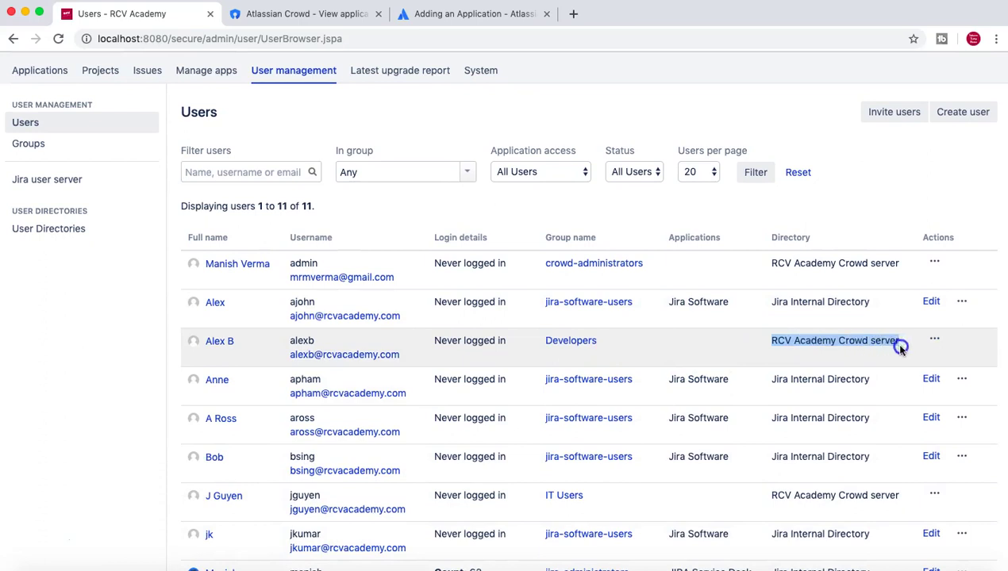
{"action": "left_click_drag", "start_coordinate": [770, 263], "coordinate": [897, 270]}
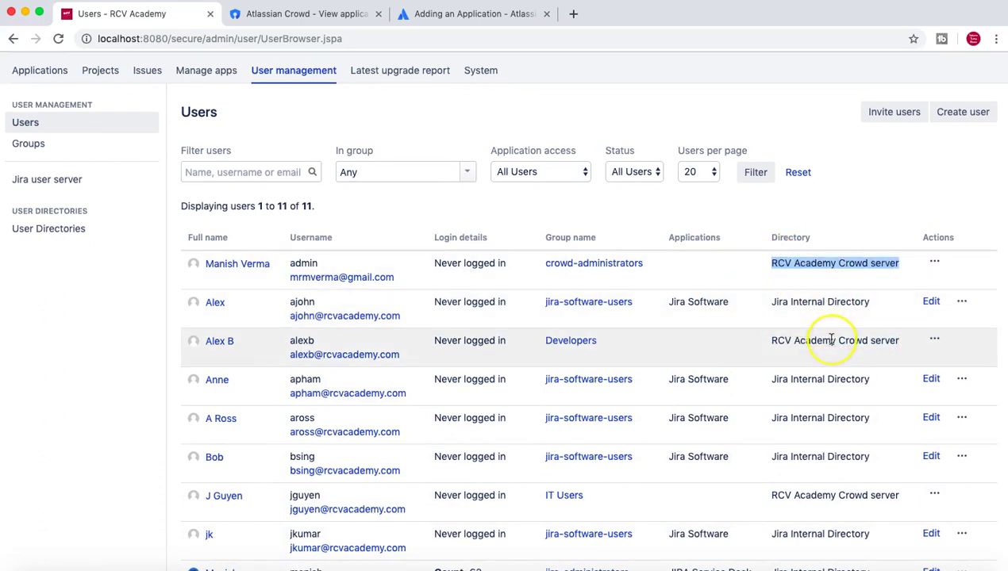
{"action": "scroll", "coordinate": [835, 341], "scroll_direction": "down", "scroll_amount": 1}
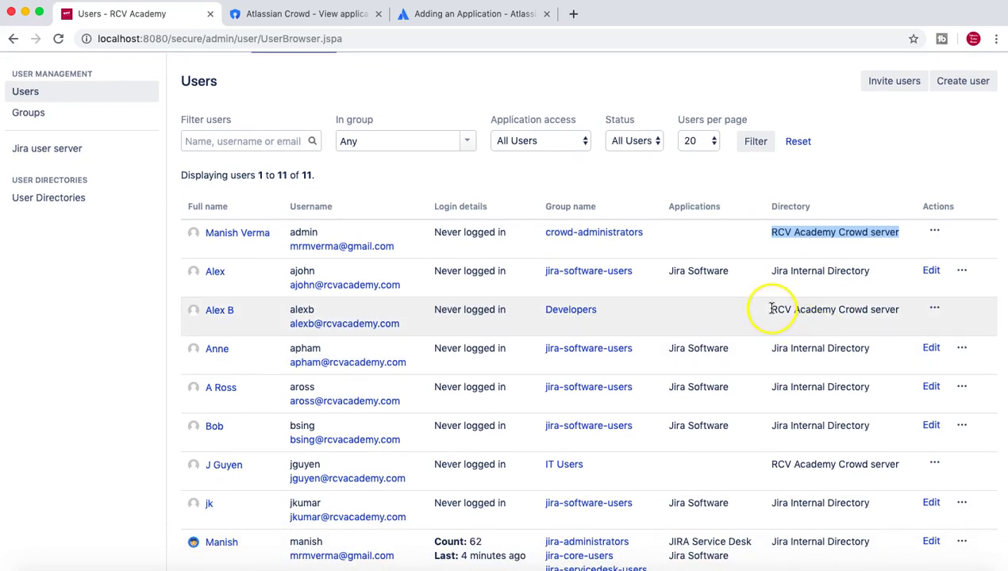
{"action": "left_click_drag", "start_coordinate": [771, 309], "coordinate": [887, 309]}
{"action": "scroll", "coordinate": [881, 318], "scroll_direction": "down", "scroll_amount": 2}
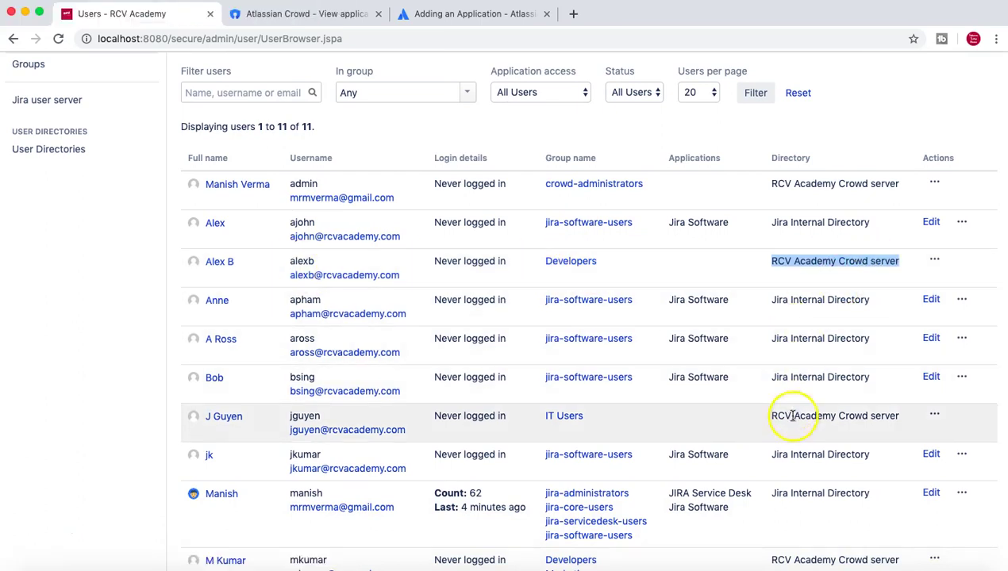
{"action": "scroll", "coordinate": [787, 416], "scroll_direction": "down", "scroll_amount": 2}
{"action": "scroll", "coordinate": [792, 419], "scroll_direction": "down", "scroll_amount": 3}
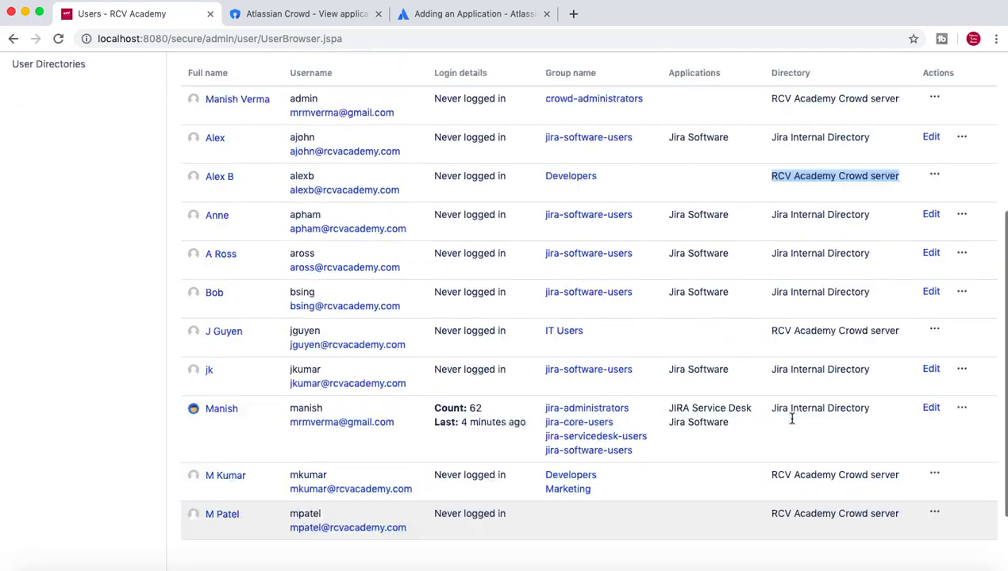
{"action": "scroll", "coordinate": [794, 413], "scroll_direction": "up", "scroll_amount": 3}
{"action": "left_click", "coordinate": [825, 334]}
{"action": "scroll", "coordinate": [826, 334], "scroll_direction": "up", "scroll_amount": 4}
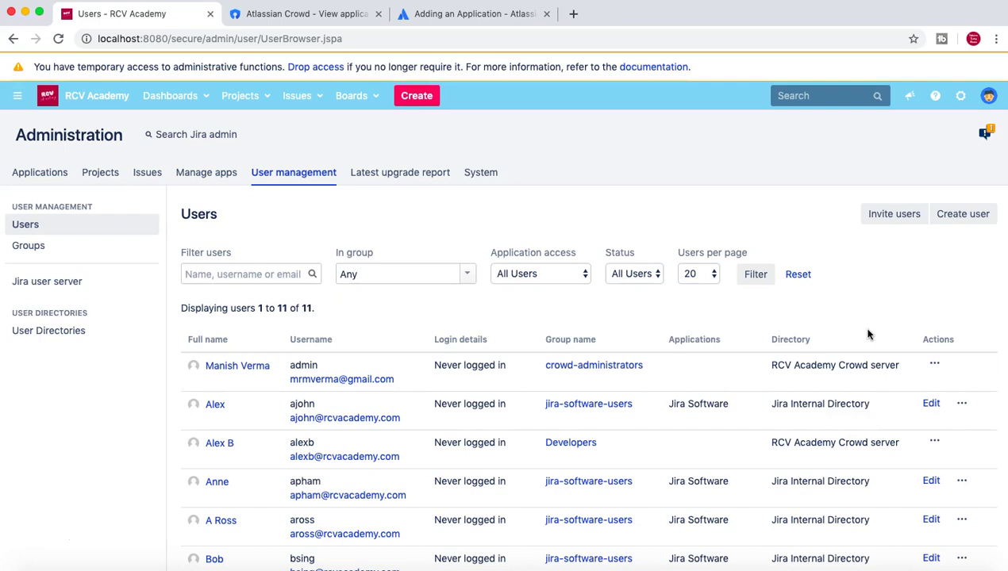
Check User Directories for the Crowd server's successful incremental synchronisation, taking 0s.
{"action": "left_click", "coordinate": [51, 333]}
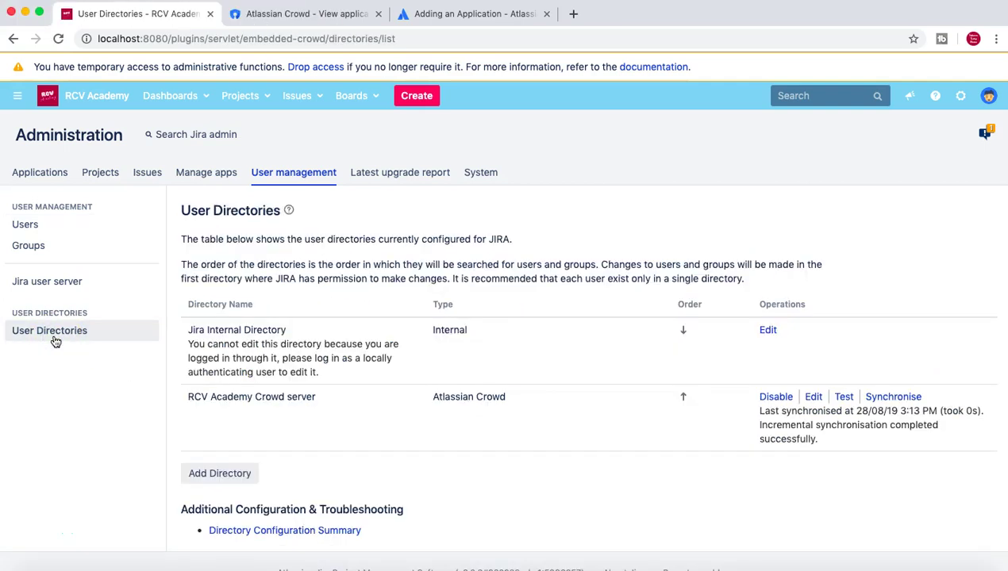
{"action": "scroll", "coordinate": [292, 388], "scroll_direction": "down", "scroll_amount": 2}
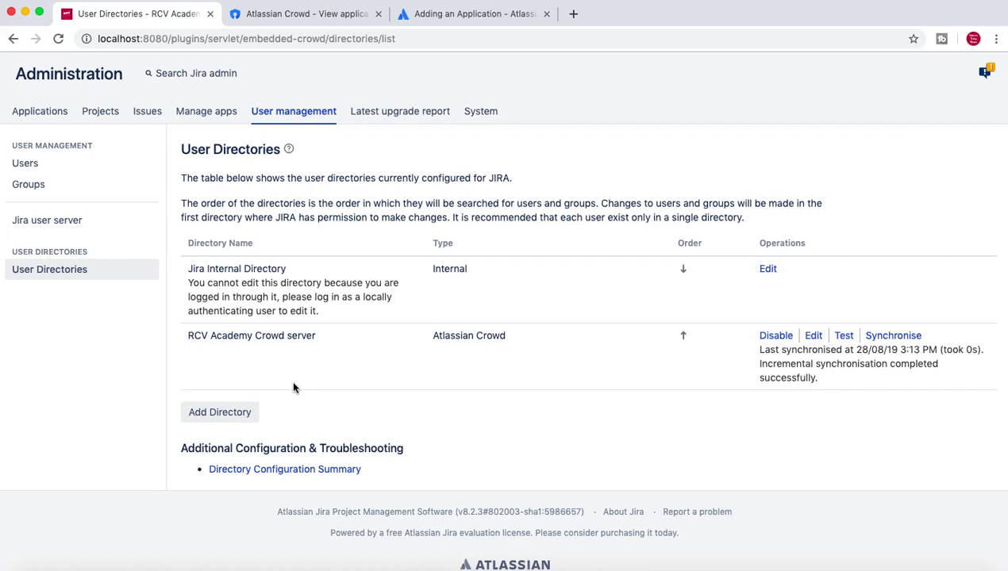
{"action": "scroll", "coordinate": [290, 378], "scroll_direction": "up", "scroll_amount": 2}
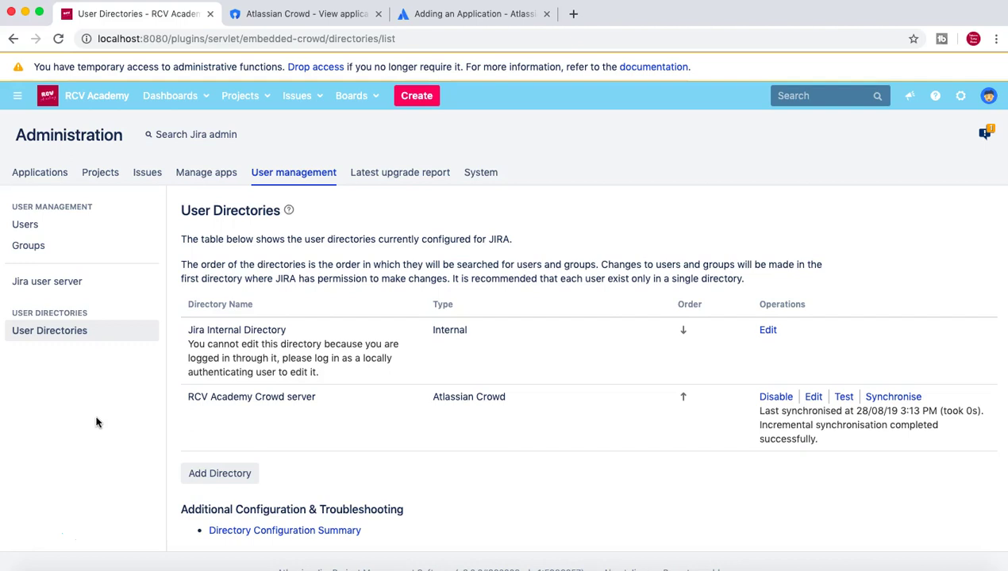
Scroll the 11-user list's Directory column, confirming admin comes from the RCV Academy Crowd server.
{"action": "left_click", "coordinate": [61, 226]}
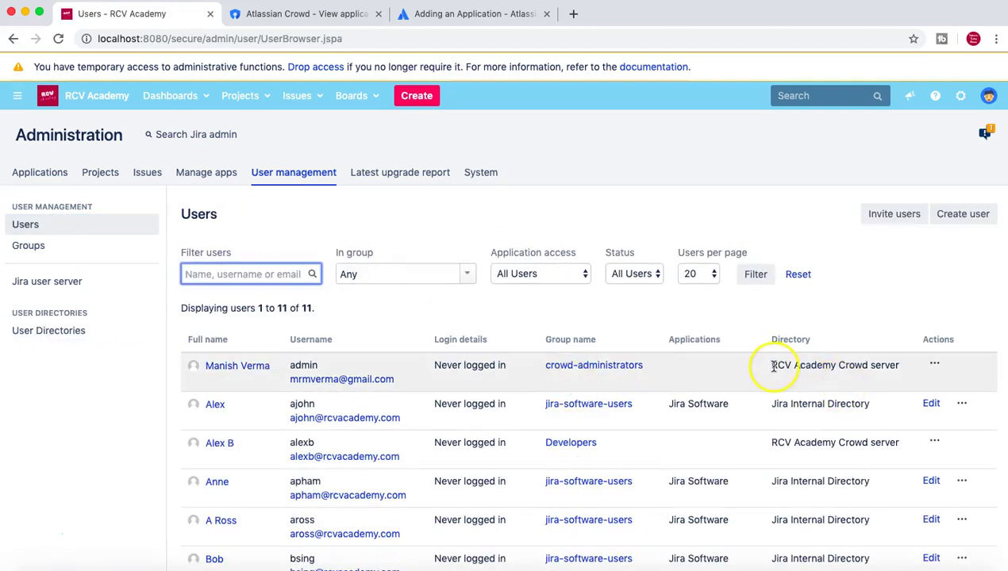
{"action": "left_click_drag", "start_coordinate": [774, 367], "coordinate": [874, 383]}
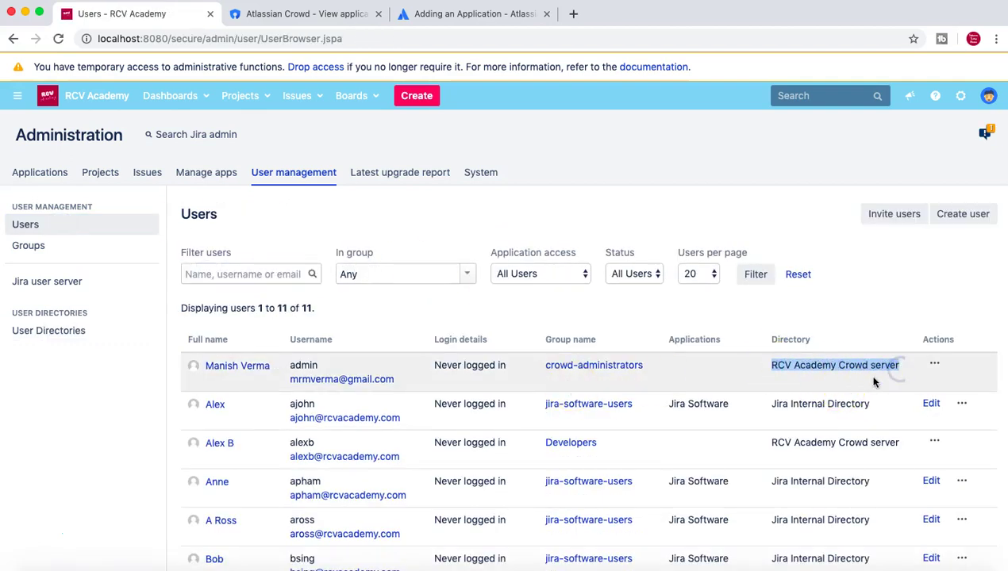
{"action": "left_click", "coordinate": [869, 370]}
{"action": "scroll", "coordinate": [864, 377], "scroll_direction": "down", "scroll_amount": 3}
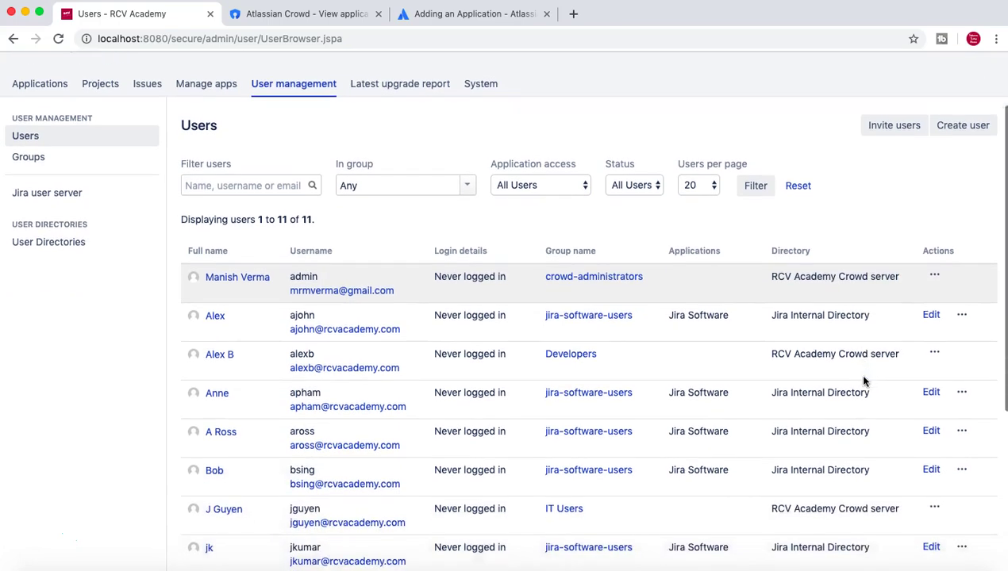
{"action": "scroll", "coordinate": [864, 380], "scroll_direction": "down", "scroll_amount": 1}
{"action": "scroll", "coordinate": [862, 321], "scroll_direction": "down", "scroll_amount": 1}
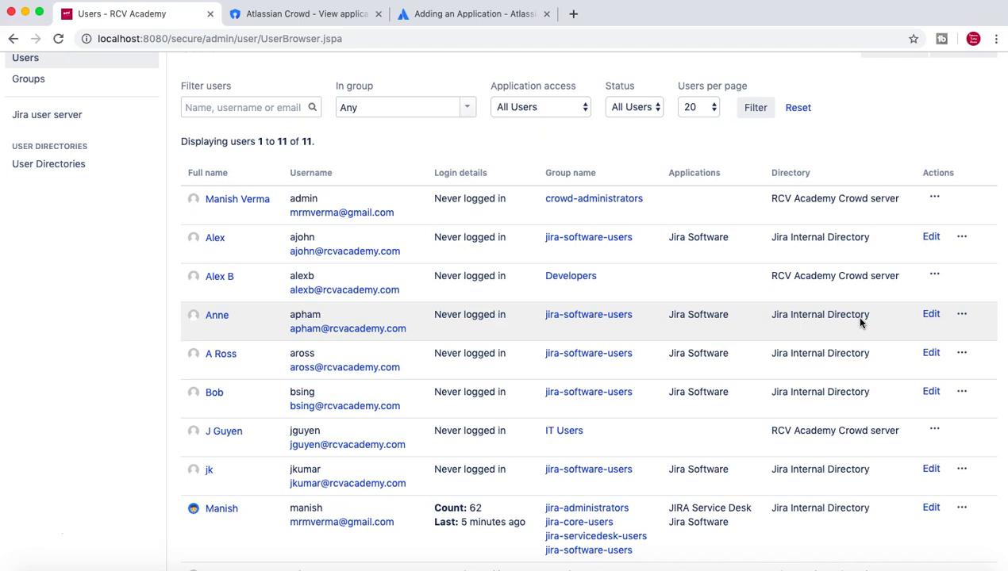
{"action": "scroll", "coordinate": [860, 321], "scroll_direction": "up", "scroll_amount": 3}
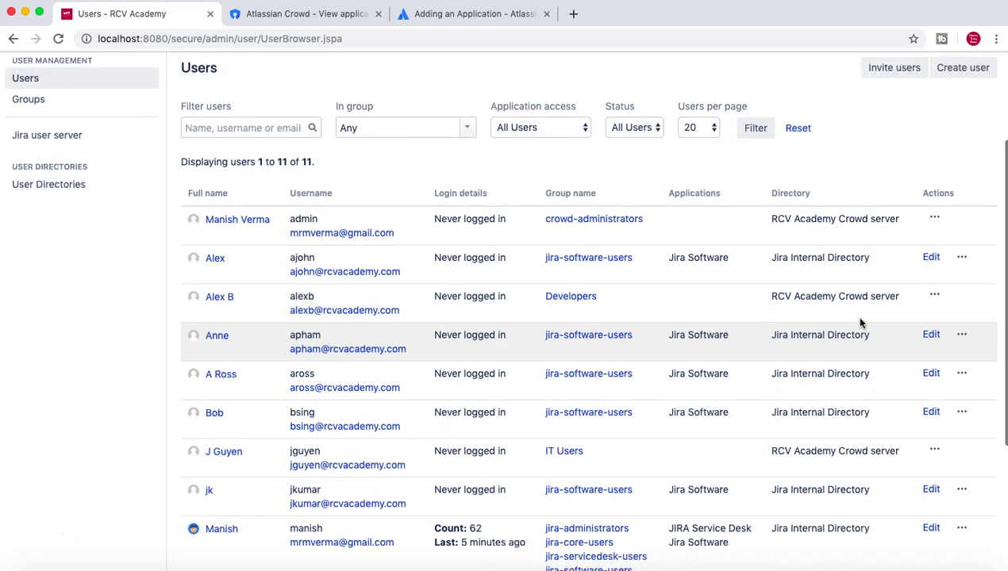
{"action": "scroll", "coordinate": [860, 322], "scroll_direction": "up", "scroll_amount": 1}
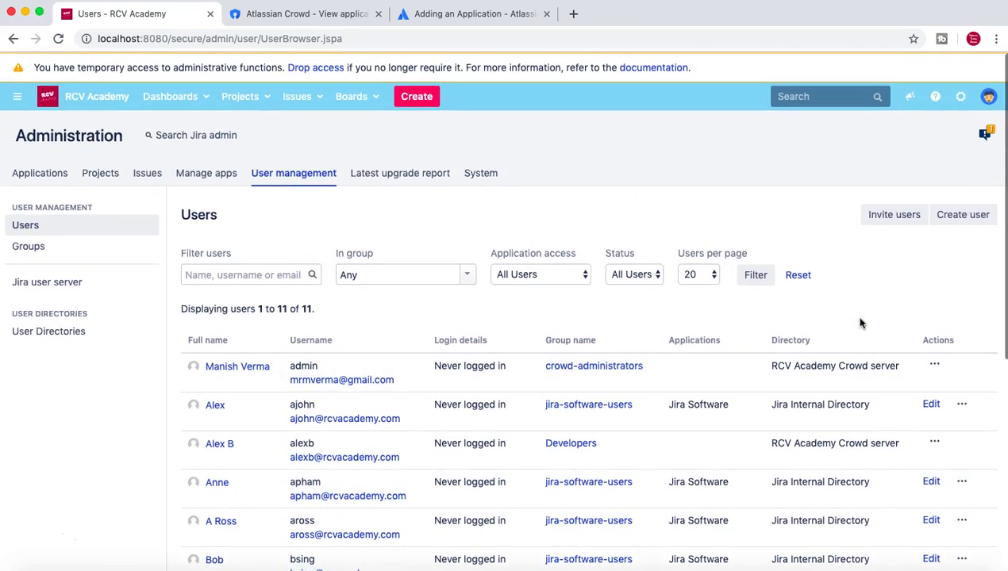